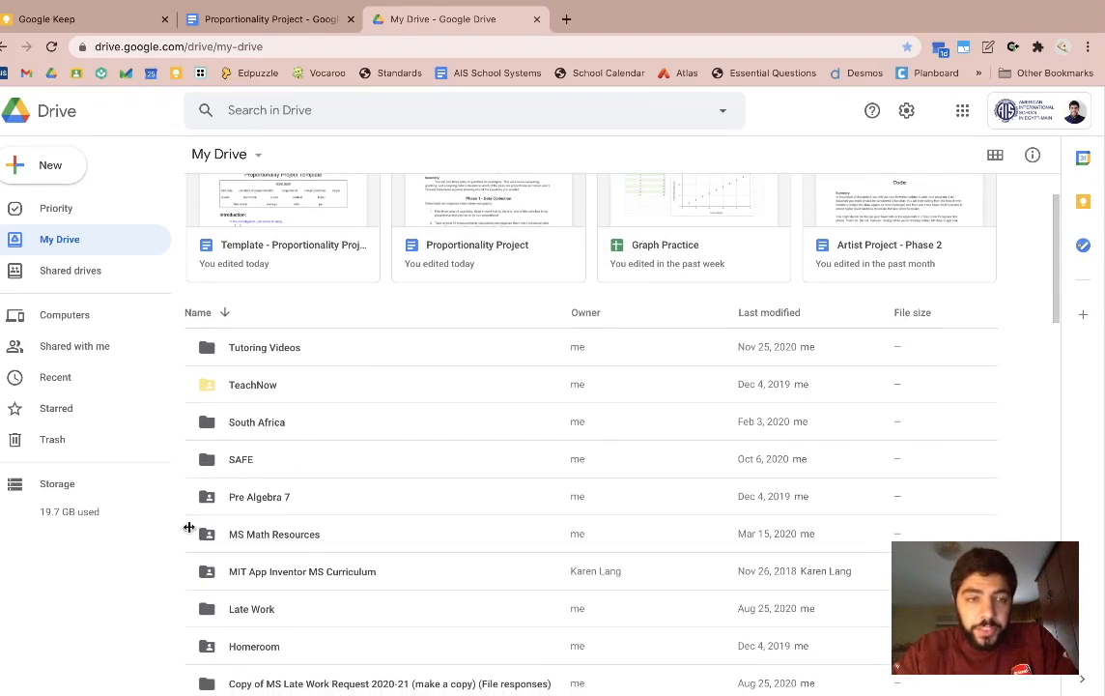
left_click(242, 508)
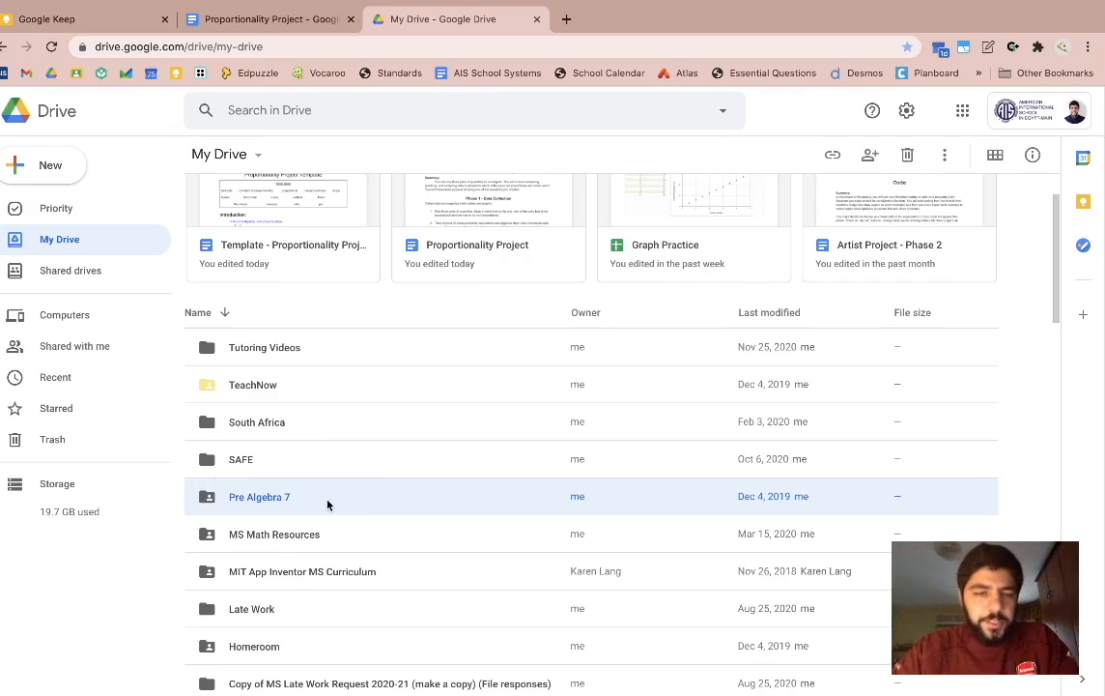
left_click(54, 174)
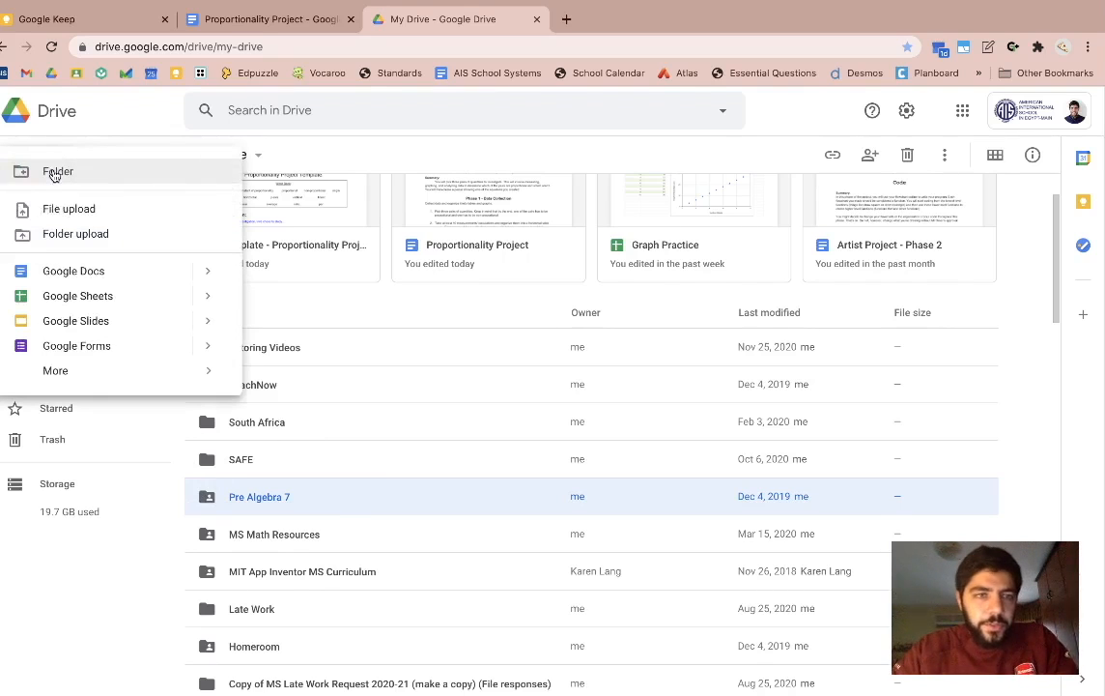
left_click(58, 174)
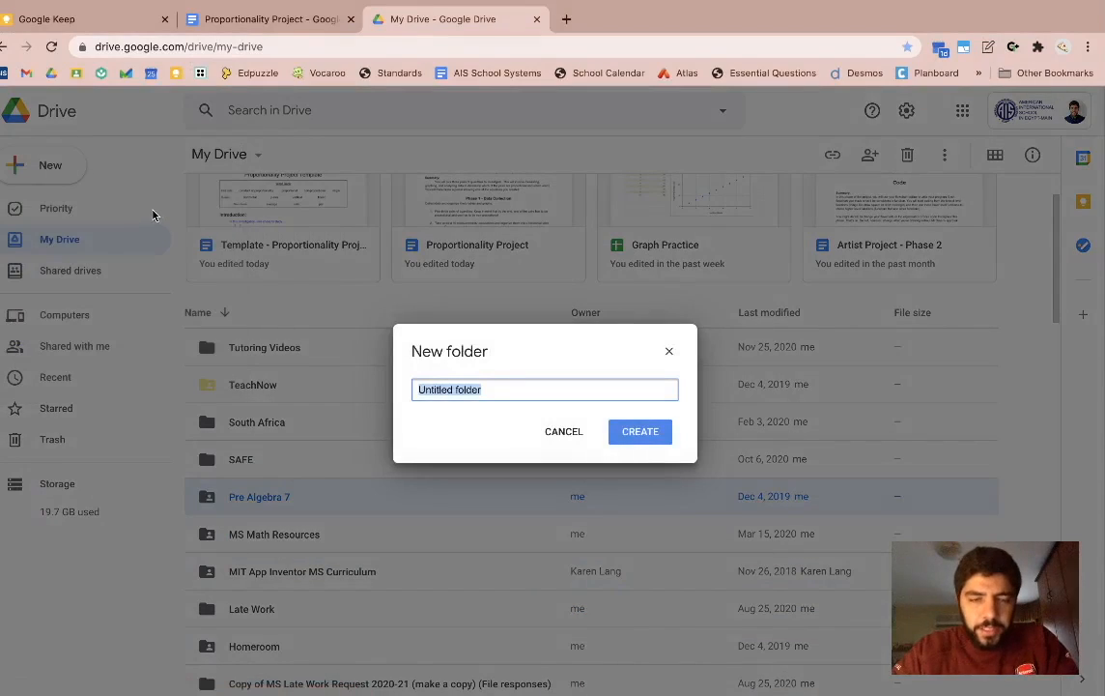
type("MA")
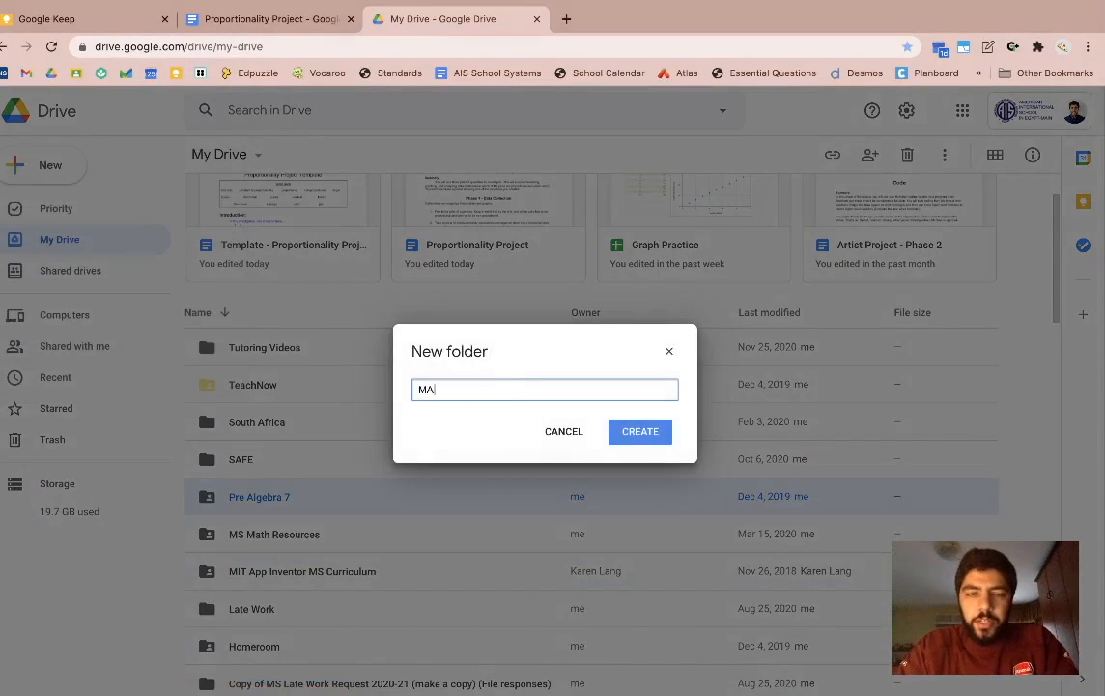
key("BackSpace")
type("7th Grafde Math")
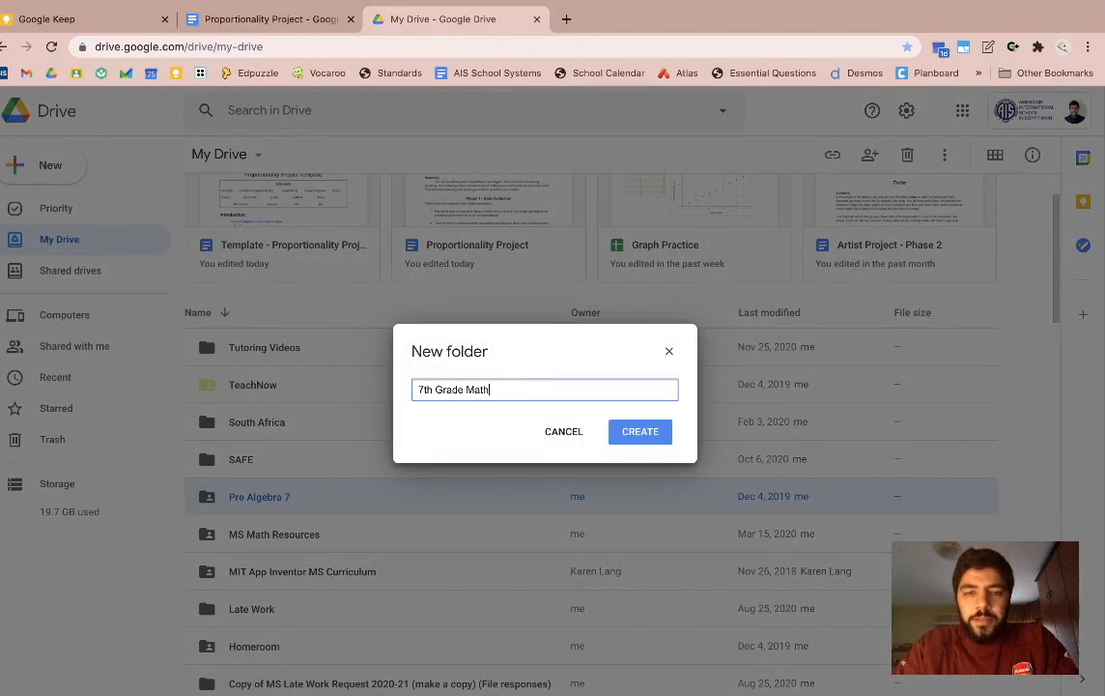
left_click(564, 432)
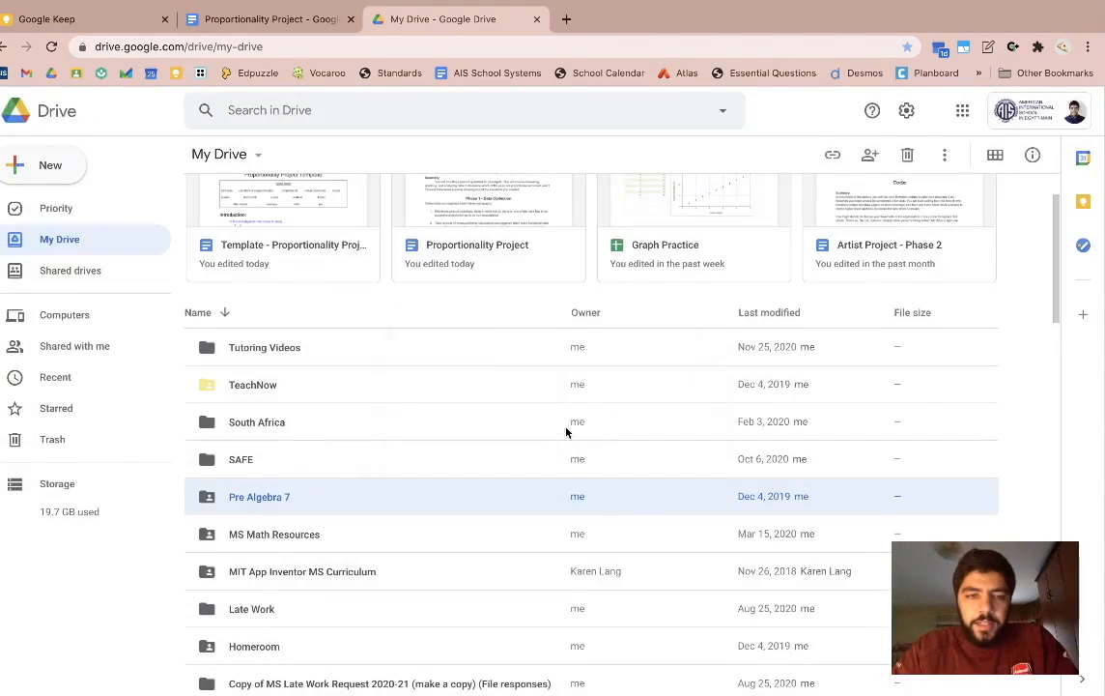
Step: Open the Pre Algebra 7 folder in My Drive and select the Unit 3 - Ratios & Proportional Relationships folder
double_click(249, 499)
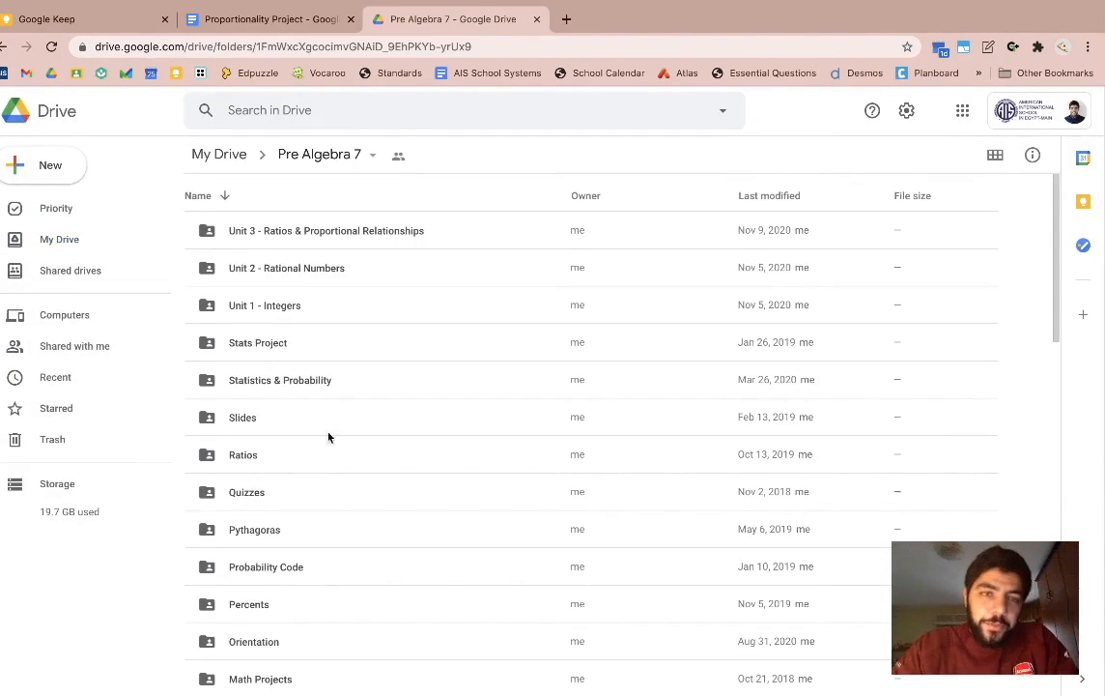
left_click(300, 237)
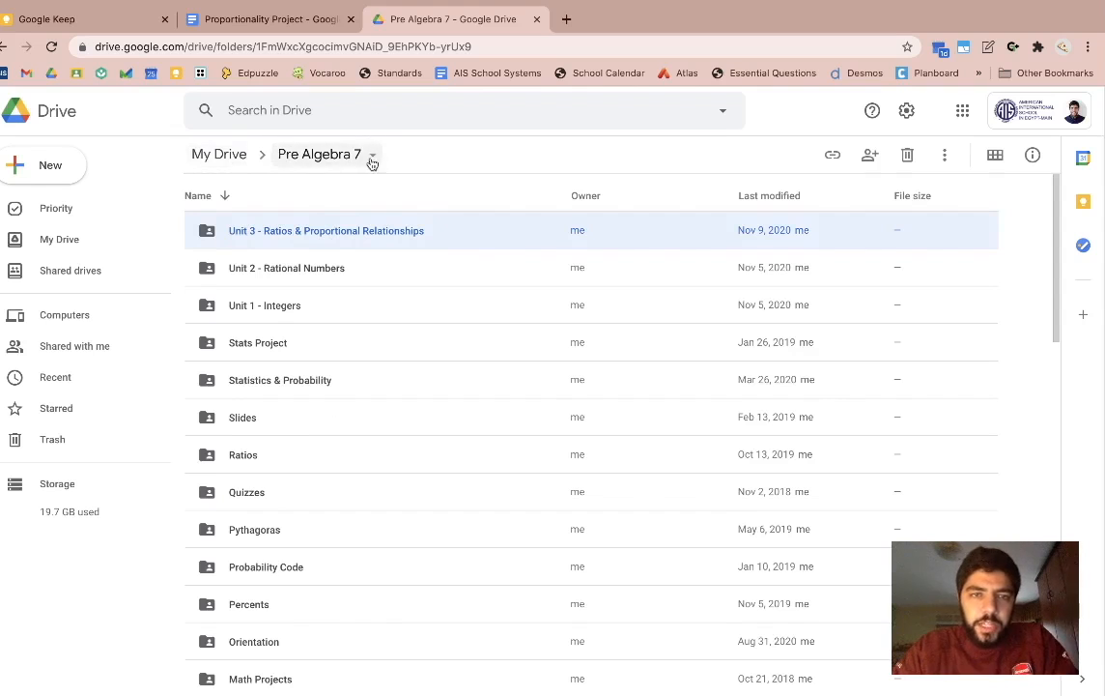
left_click(31, 162)
left_click(43, 173)
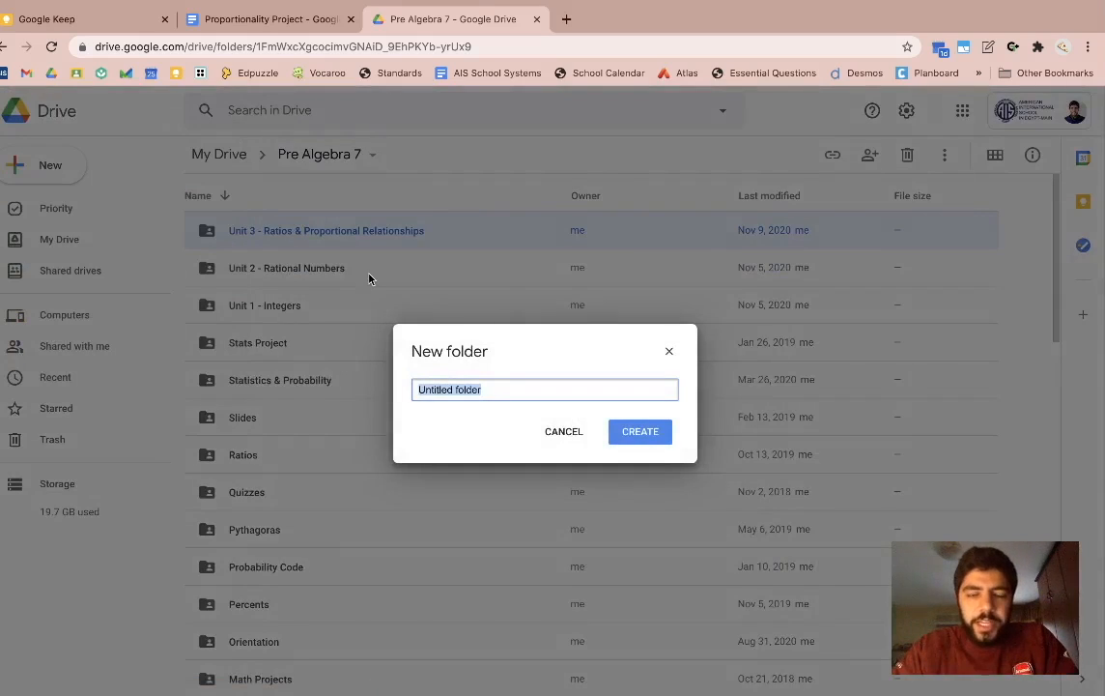
type("Unit 3 -")
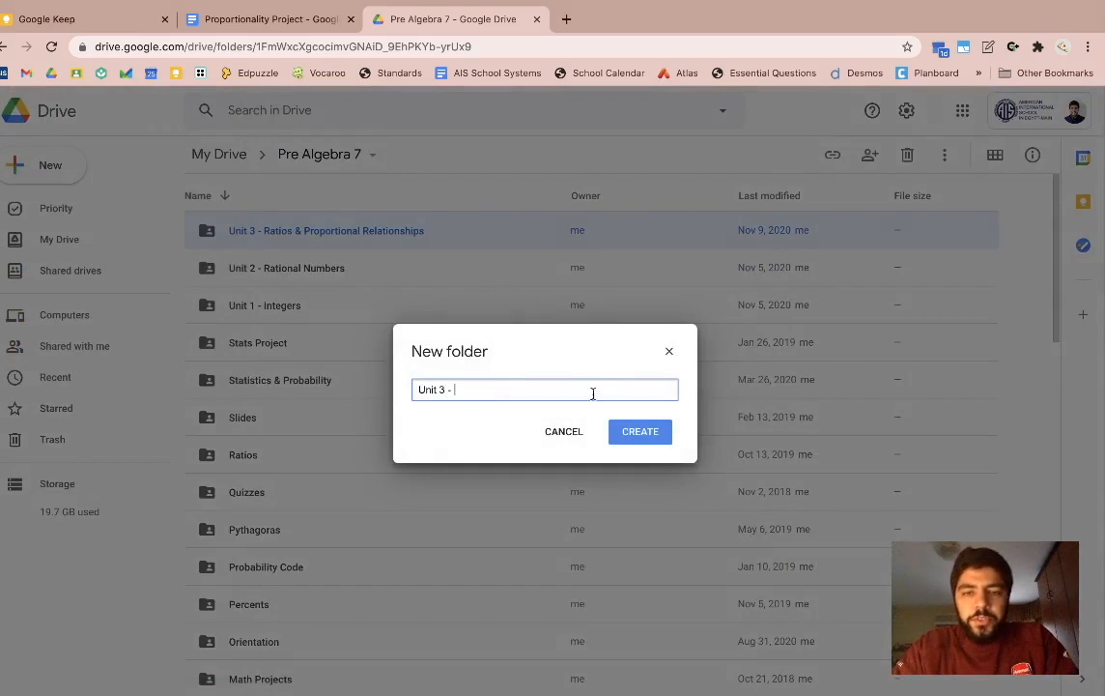
left_click(568, 434)
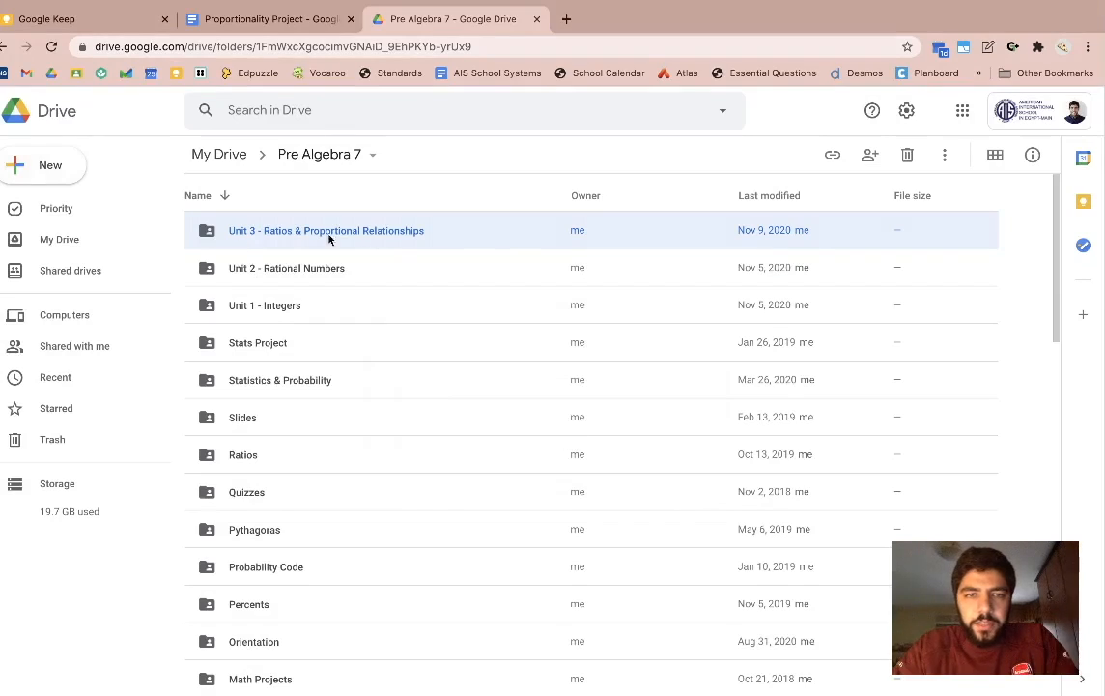
Step: Open the Unit 3 - Ratios & Proportional Relationships folder and create a new shared Google Sheets spreadsheet inside it
double_click(350, 229)
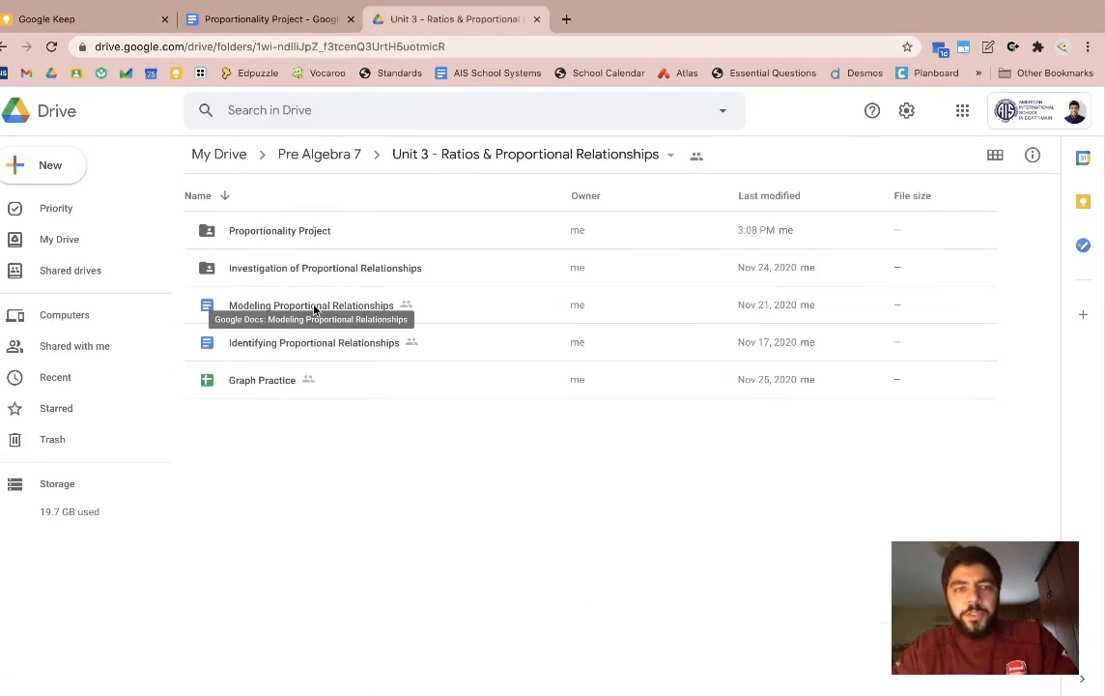
left_click(66, 173)
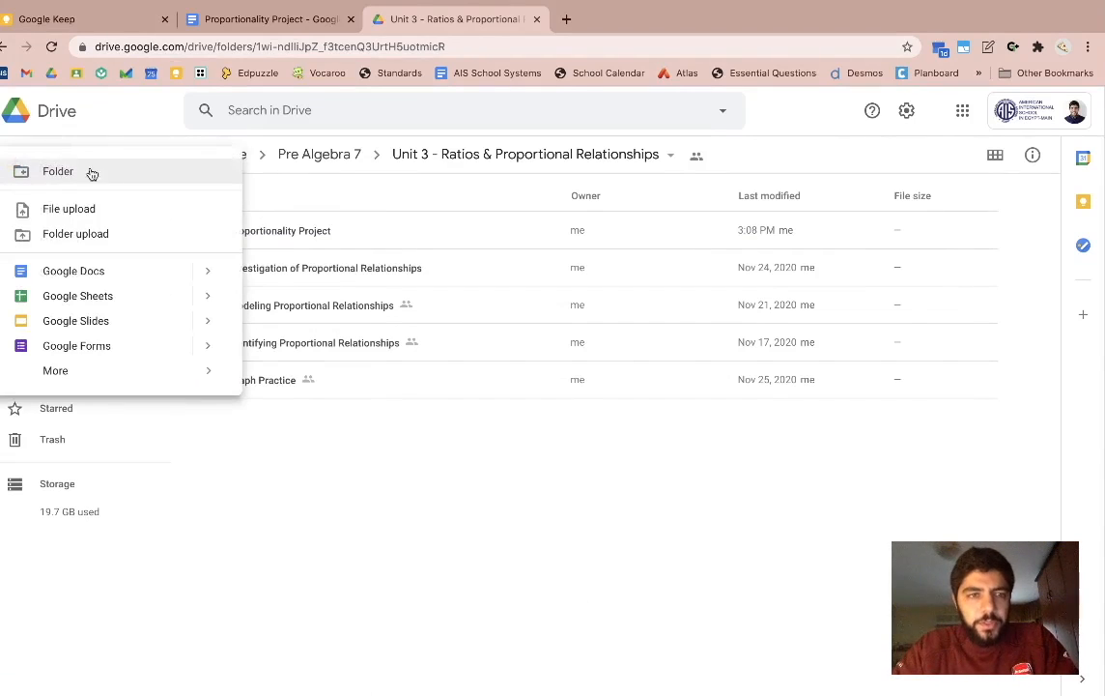
left_click(78, 296)
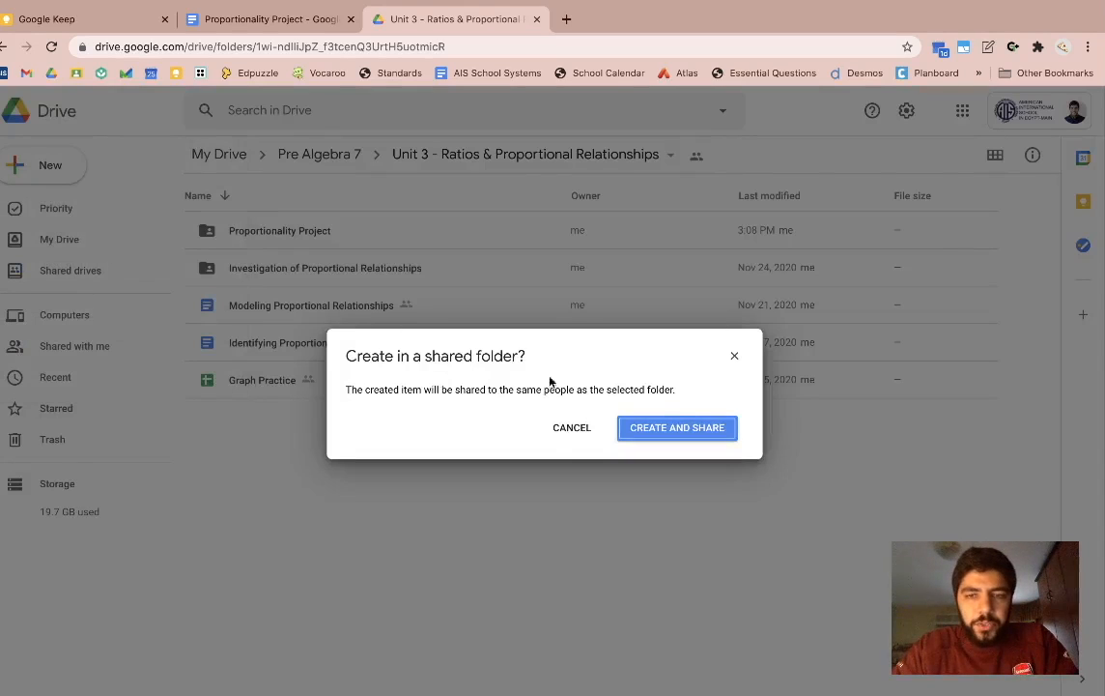
left_click(661, 428)
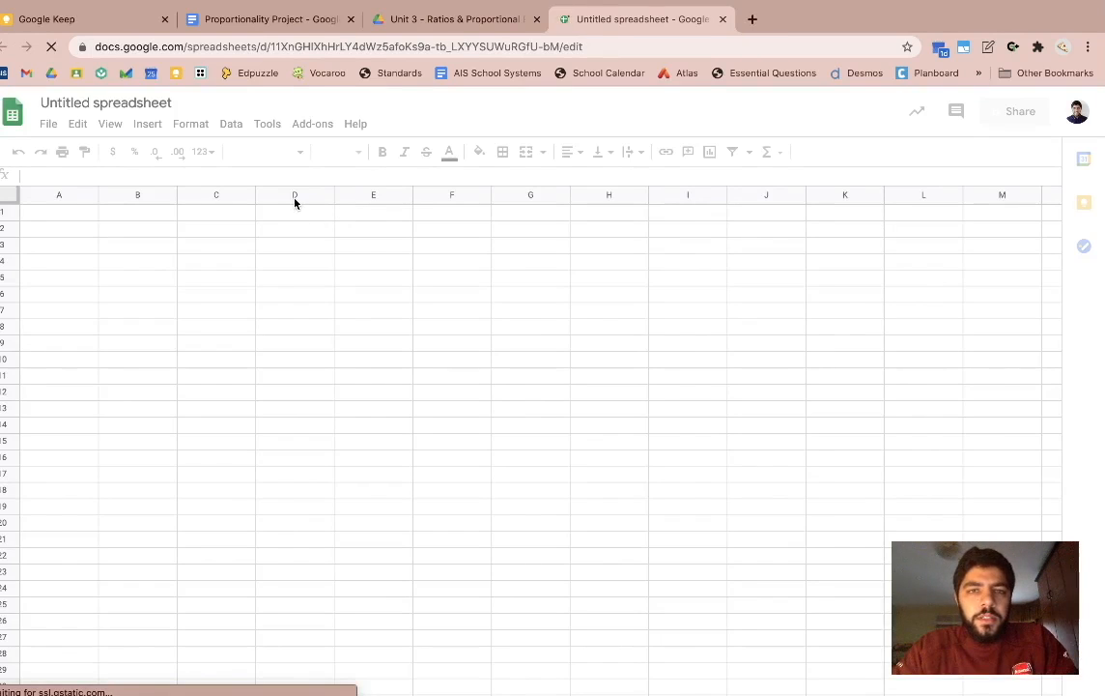
Step: Rename the untitled spreadsheet as "Proportionality Project"
left_click(92, 101)
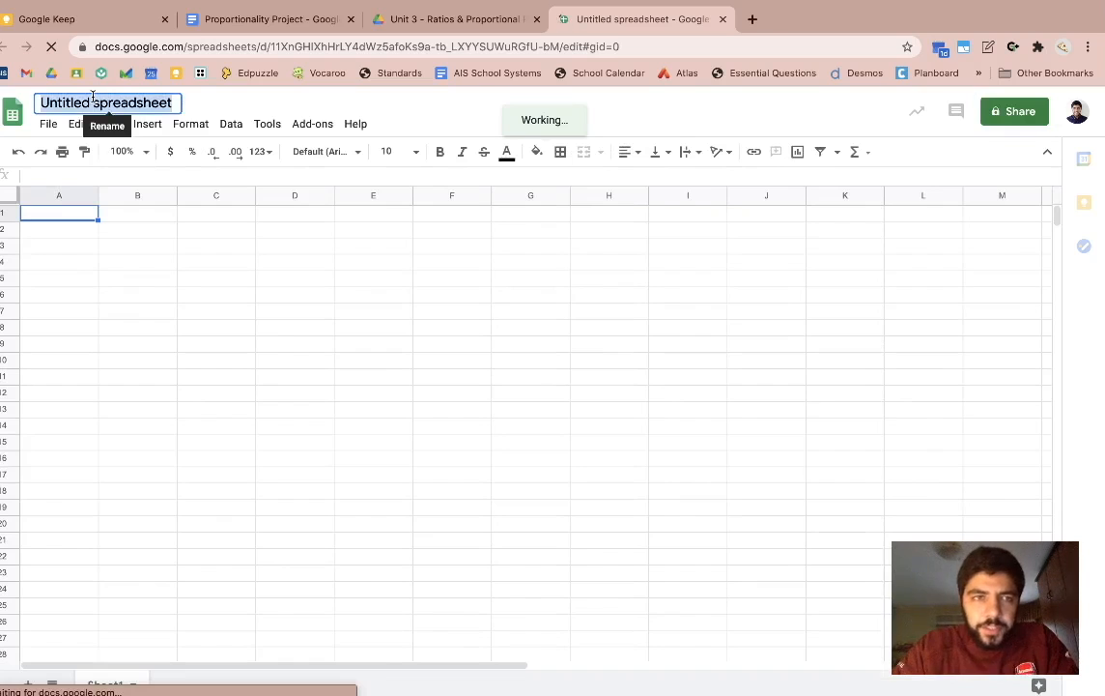
type("Pro")
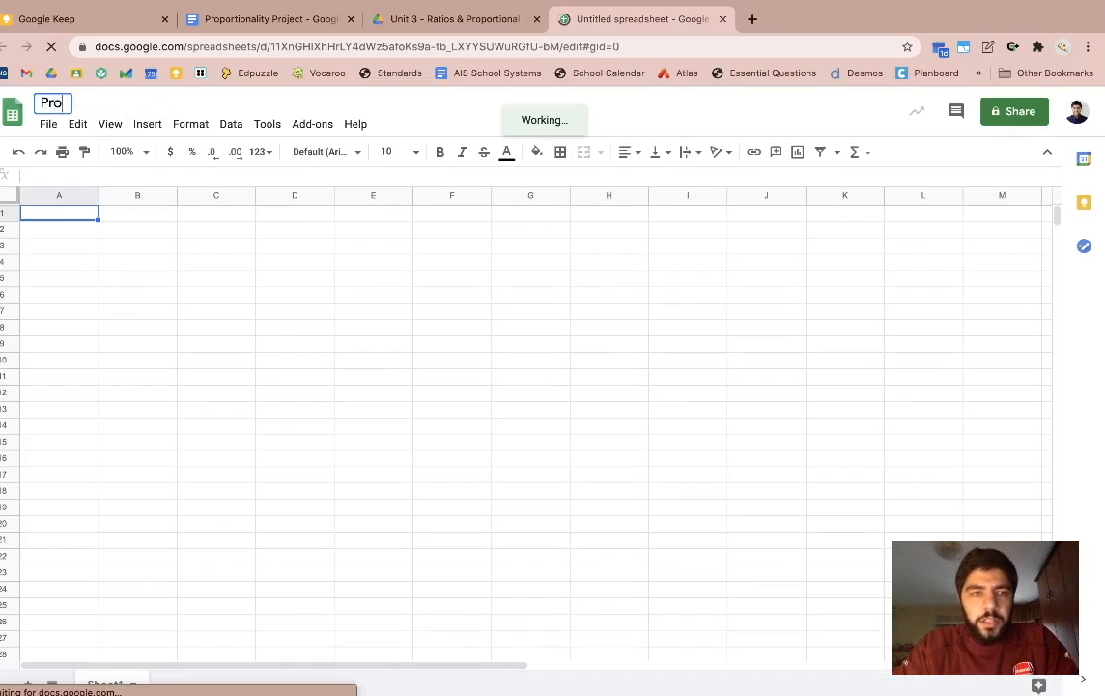
type("portionality")
key("BackSpace")
key("BackSpace")
type("ity Project")
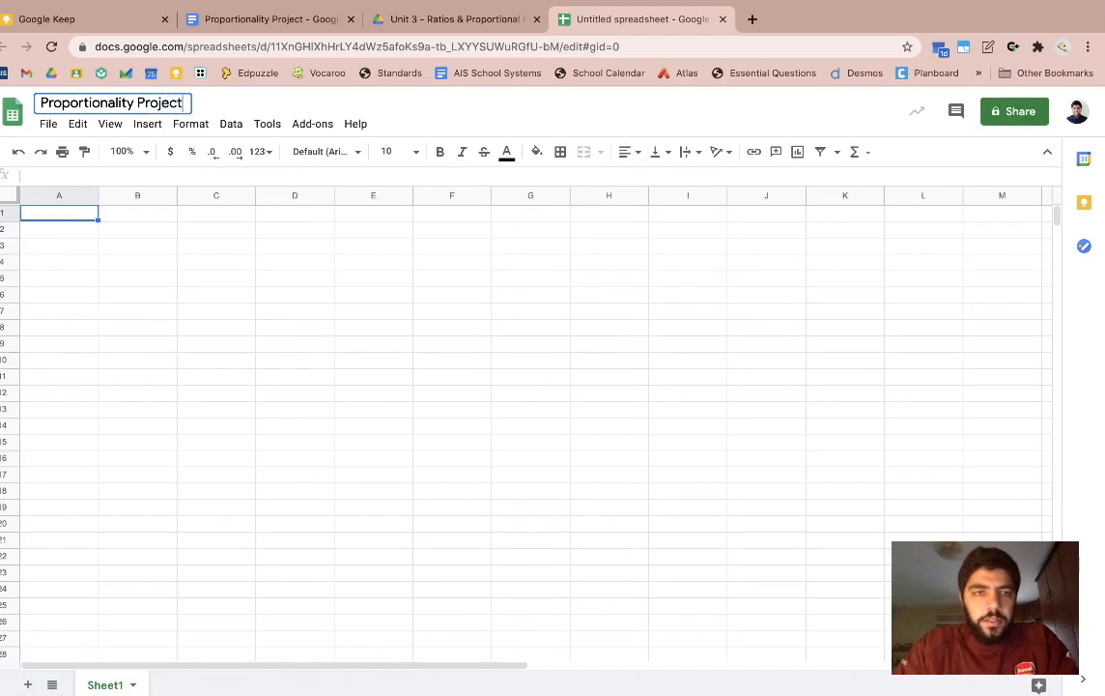
key("Return")
left_click(146, 366)
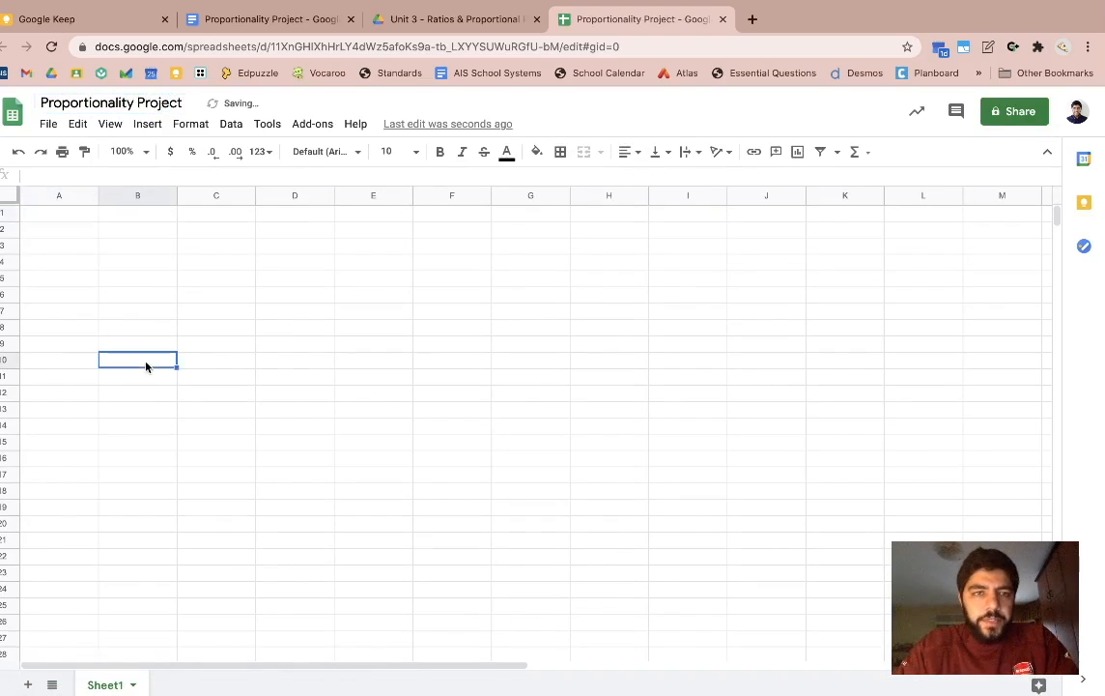
Step: Check which Drive folder the spreadsheet is stored in, without moving it
left_click(81, 214)
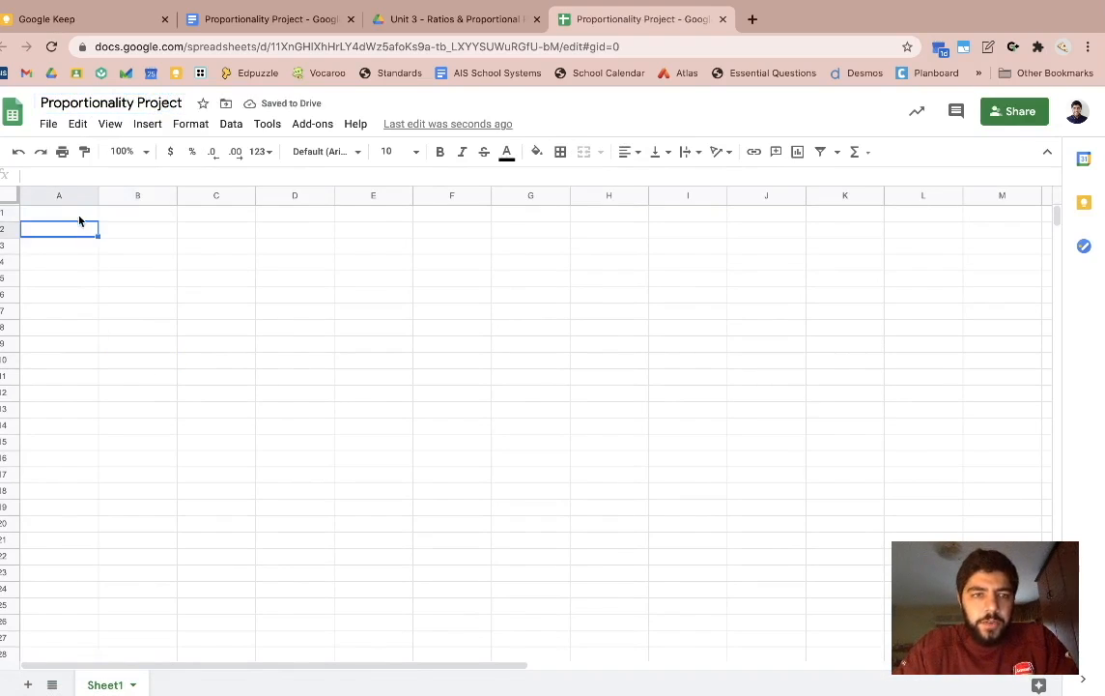
left_click(229, 106)
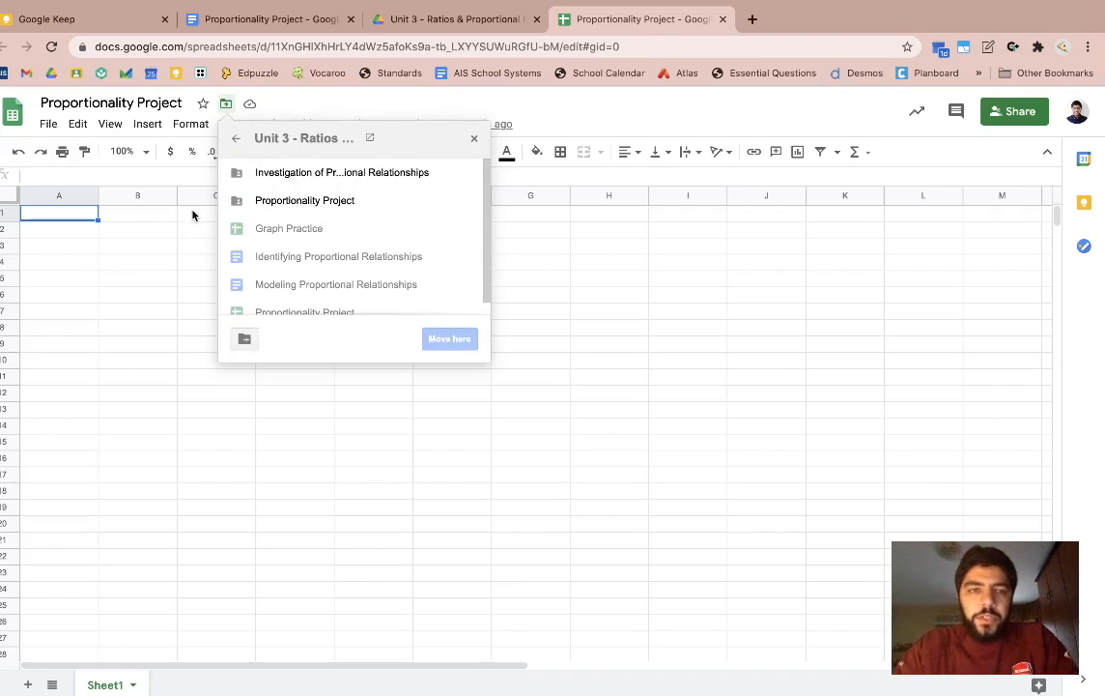
left_click(184, 240)
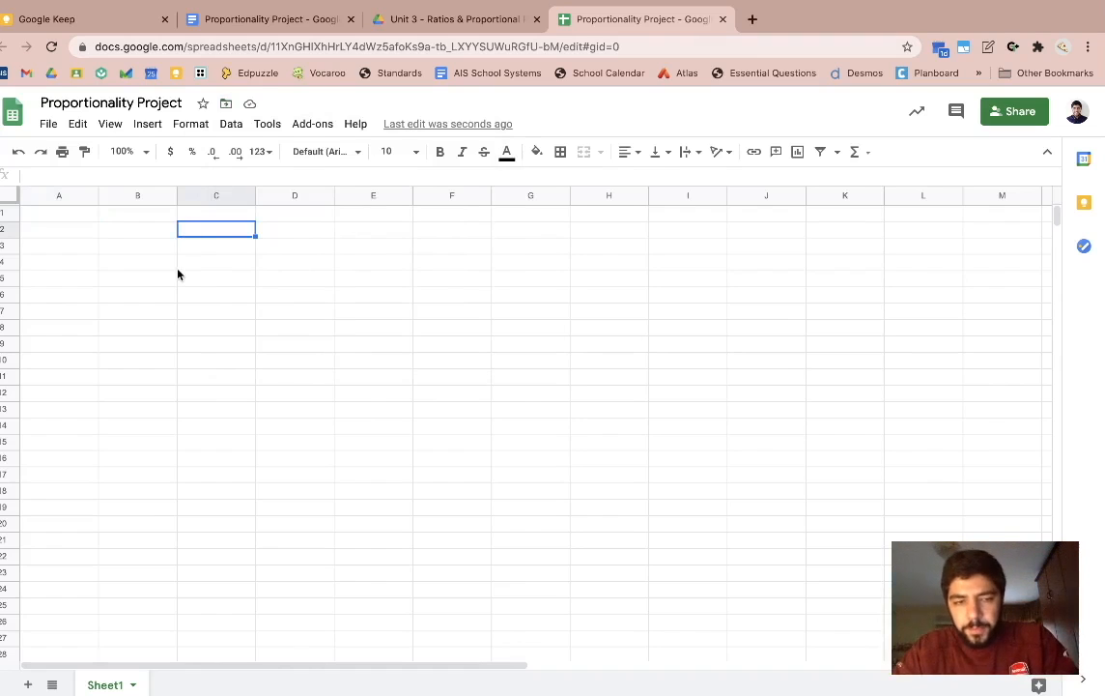
Step: Rename the first sheet, Sheet1, as "Height of Book Stack"
double_click(104, 686)
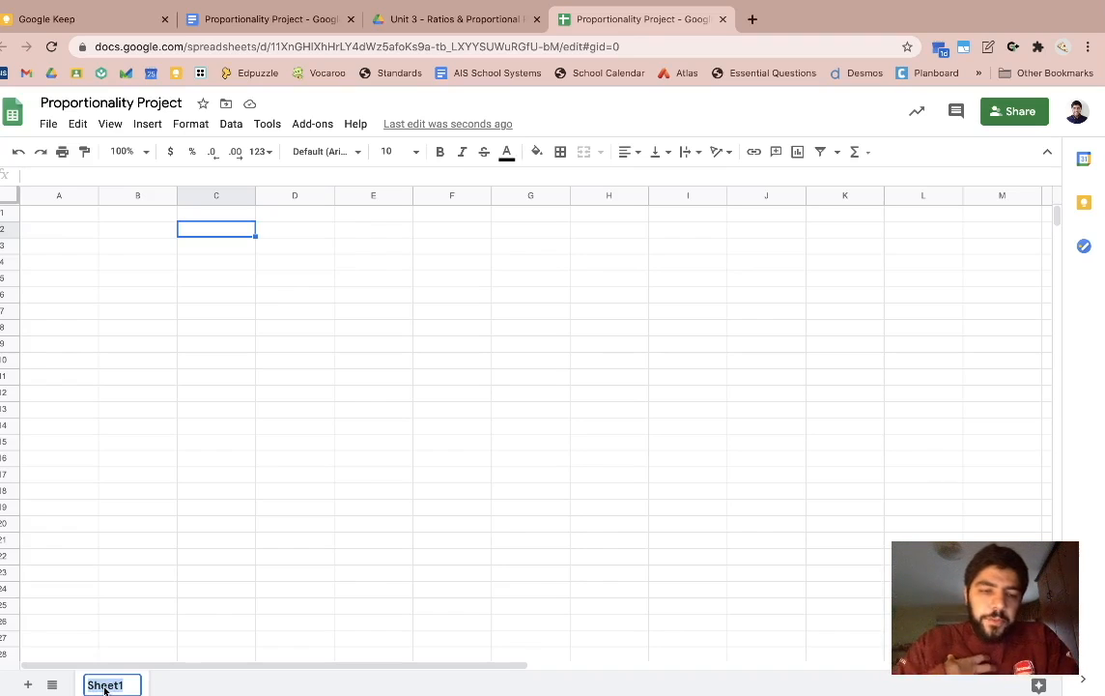
type("Nu")
key("BackSpace")
key("BackSpace")
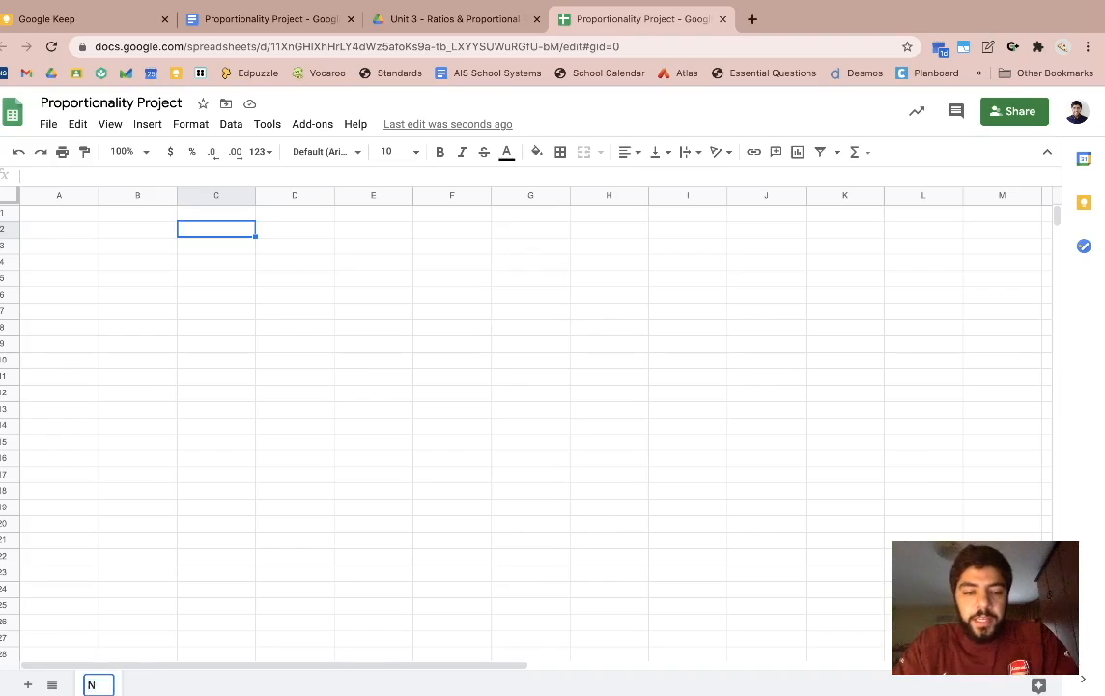
type("Height Book")
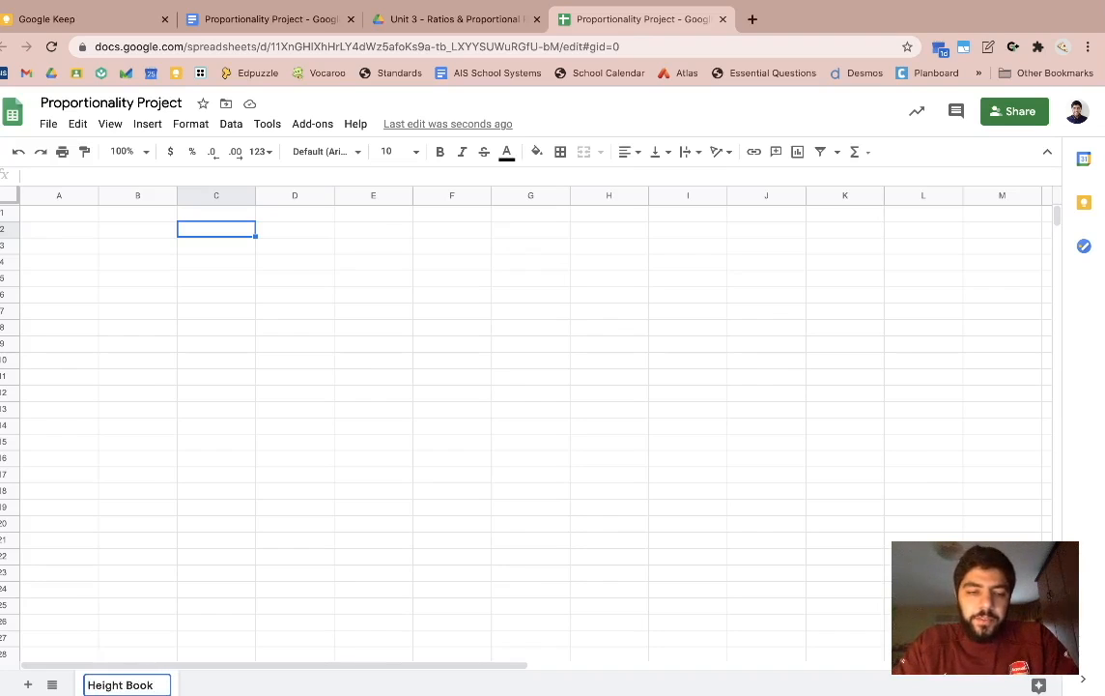
key("BackSpace")
key("BackSpace")
key("BackSpace")
key("BackSpace")
key("BackSpace")
key("BackSpace")
type("of Book Stack")
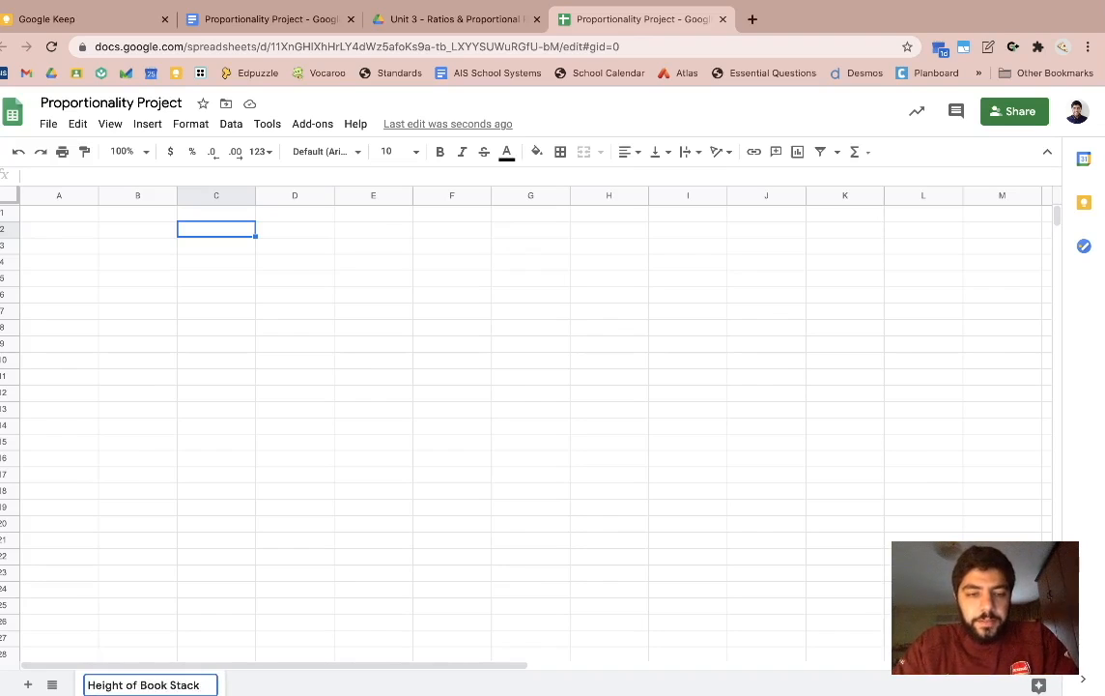
key("Return")
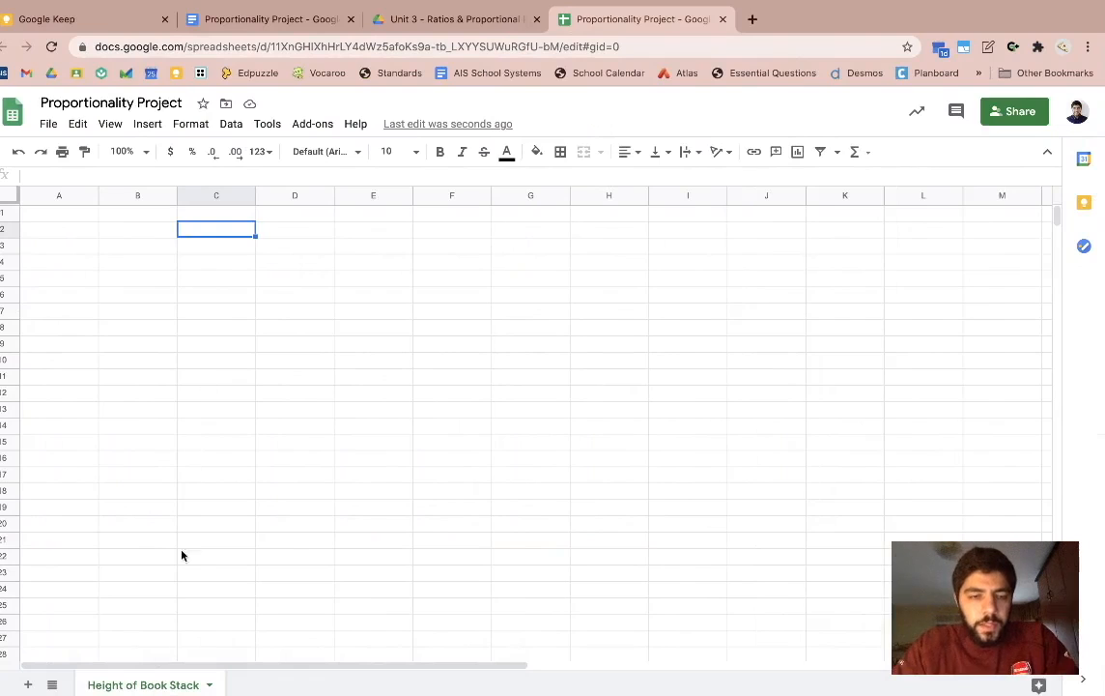
left_click(43, 217)
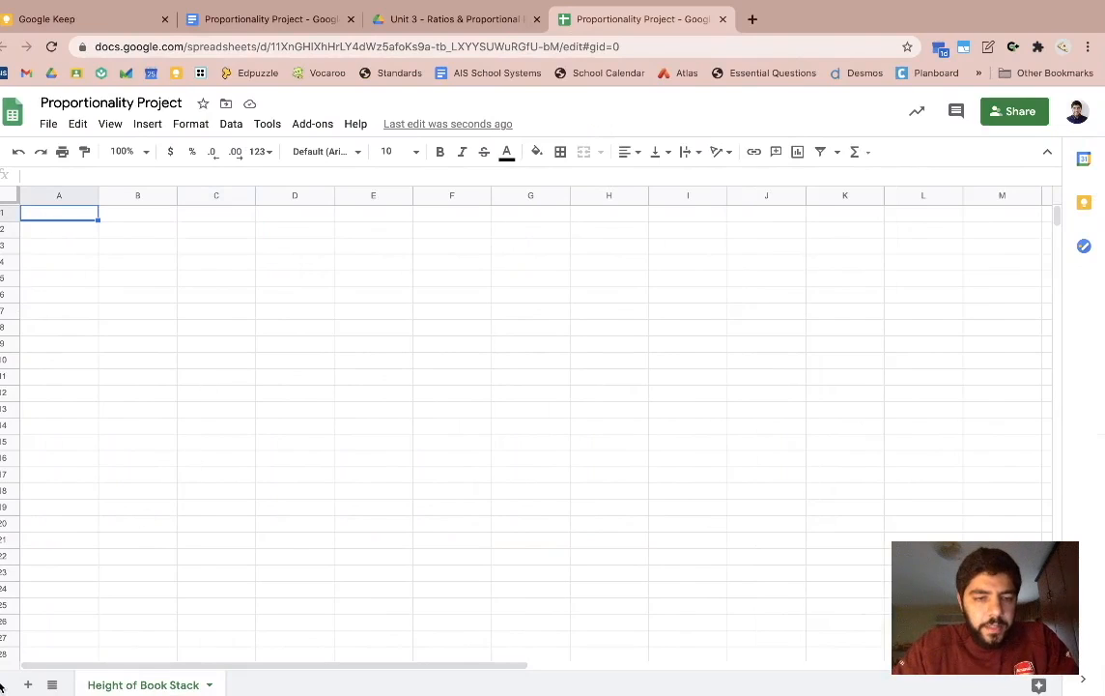
Step: Add a second sheet to the spreadsheet and name it "Temperature"
left_click(28, 684)
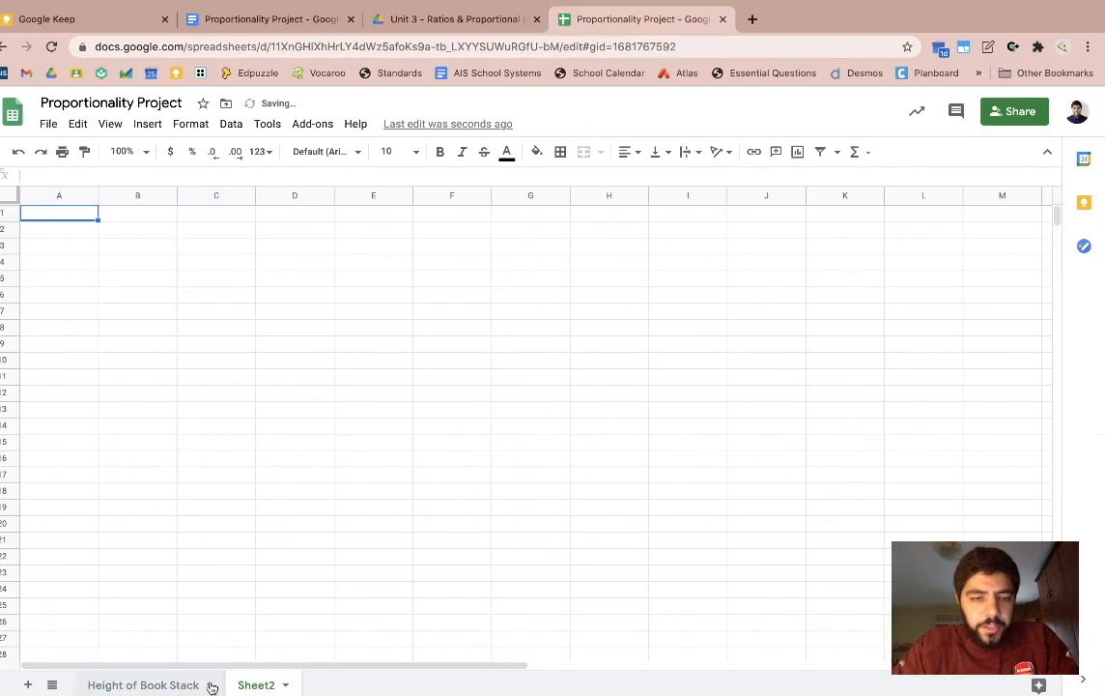
double_click(269, 684)
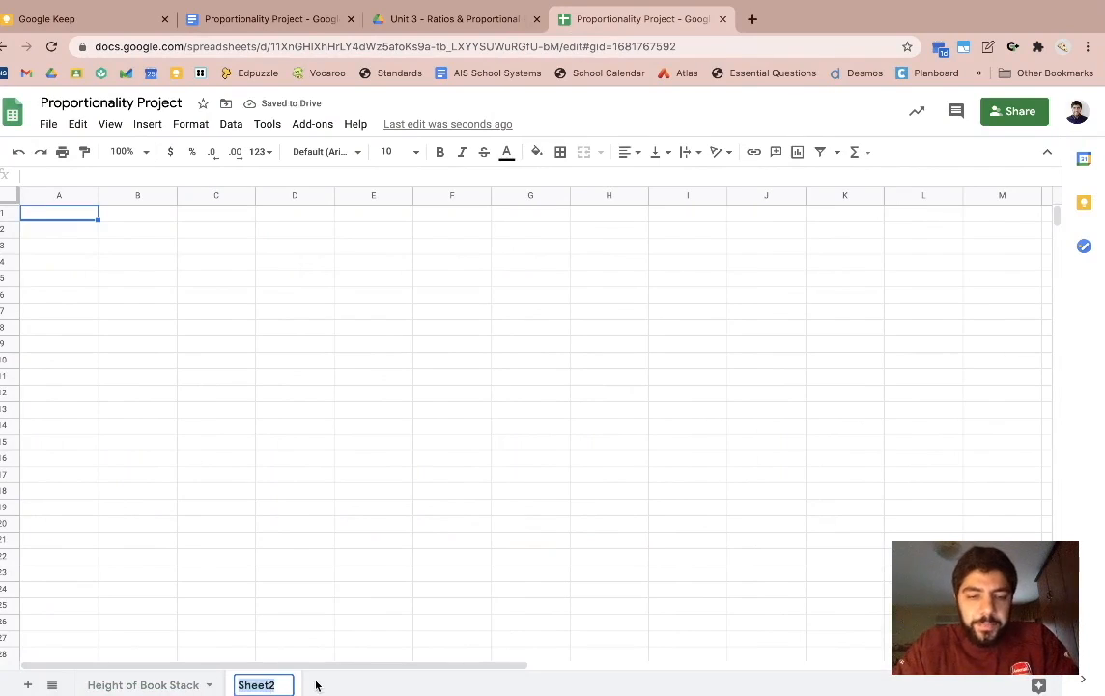
type("T")
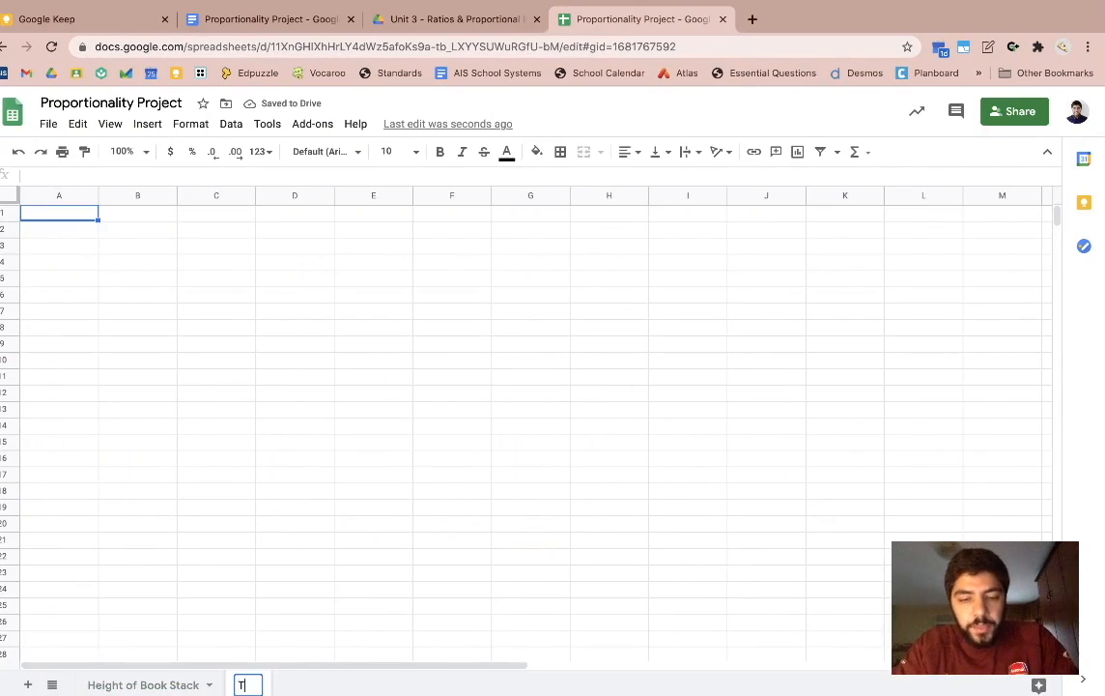
type("emperatur")
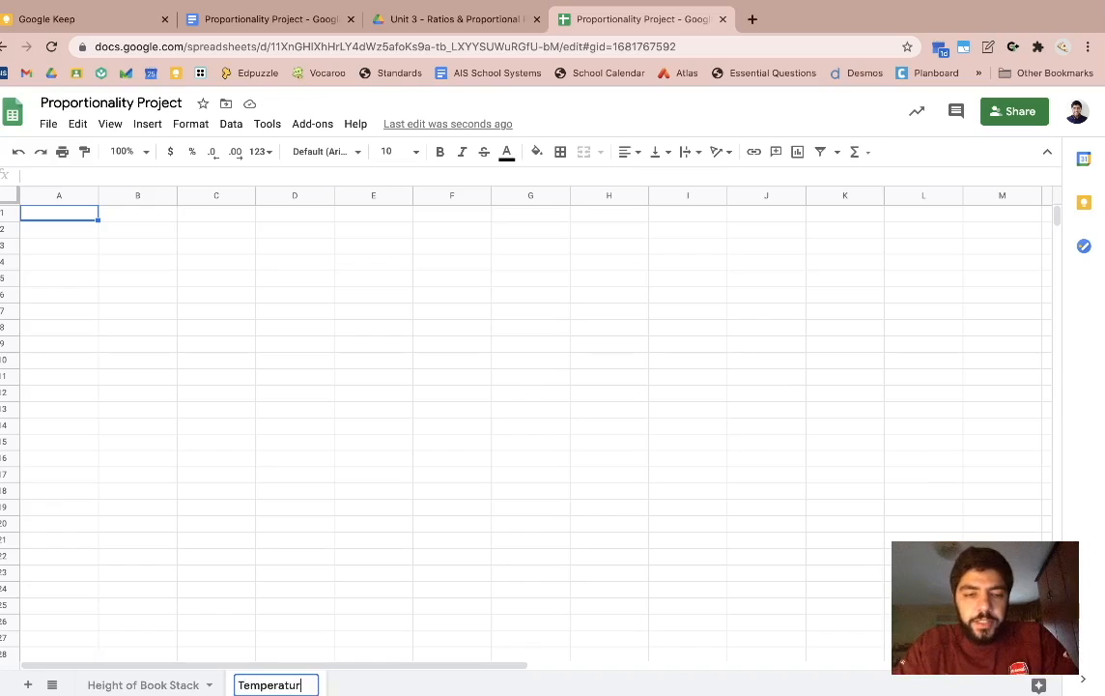
type("e")
key("Return")
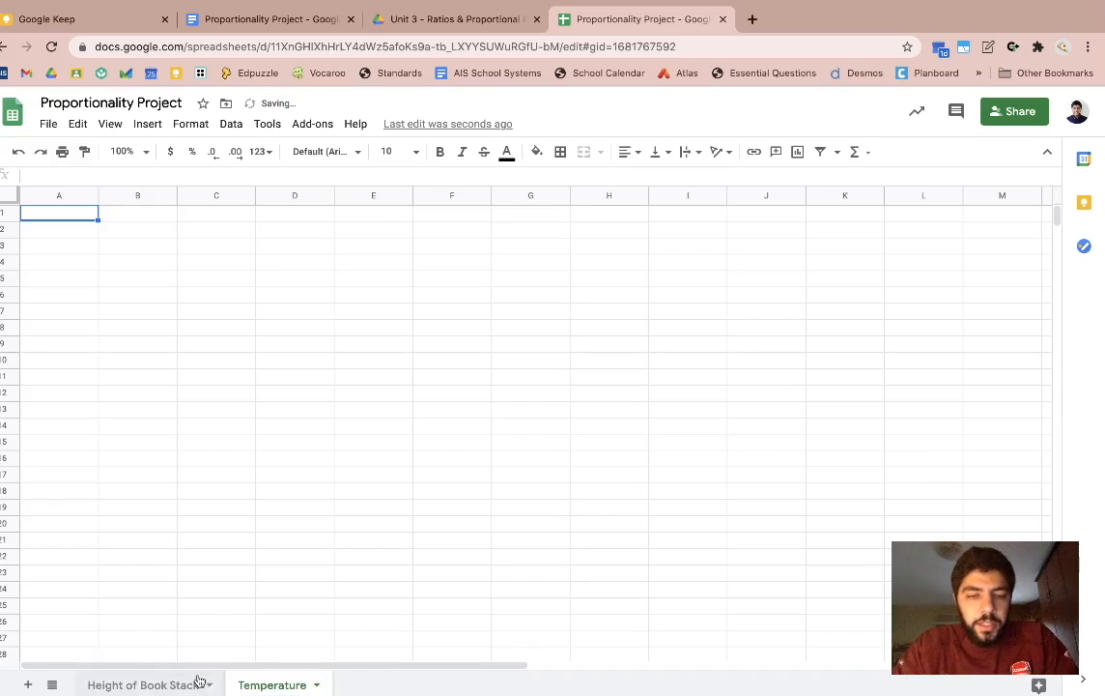
Step: Add a third sheet to the spreadsheet and name it "Heart Beats"
left_click(27, 684)
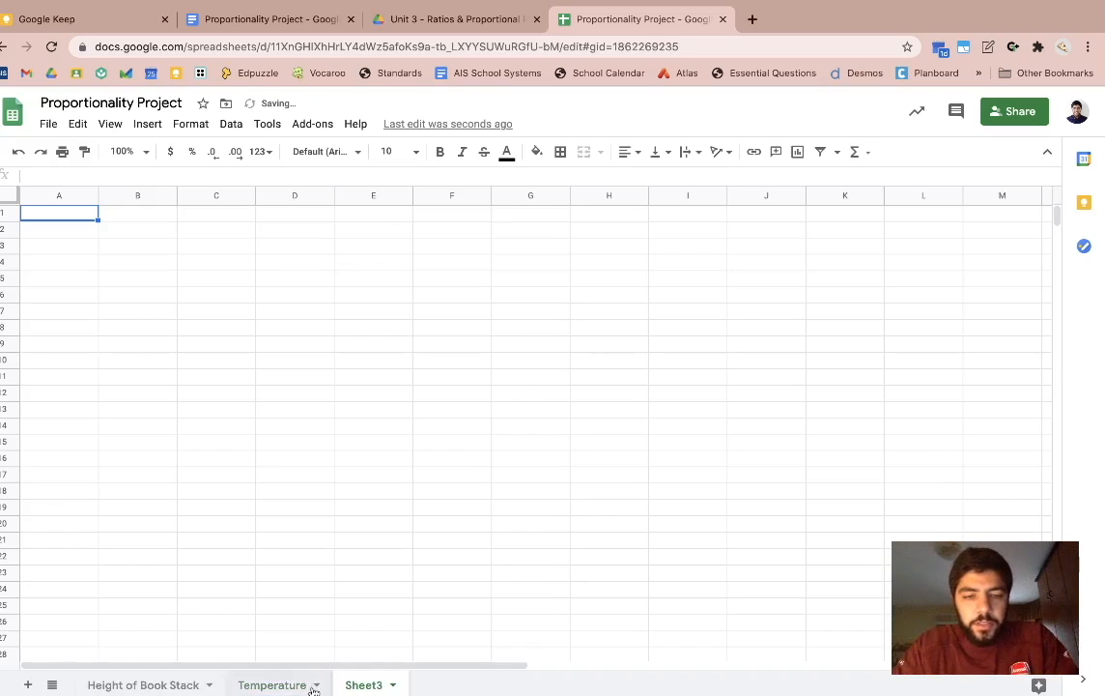
double_click(367, 685)
type("Heart ")
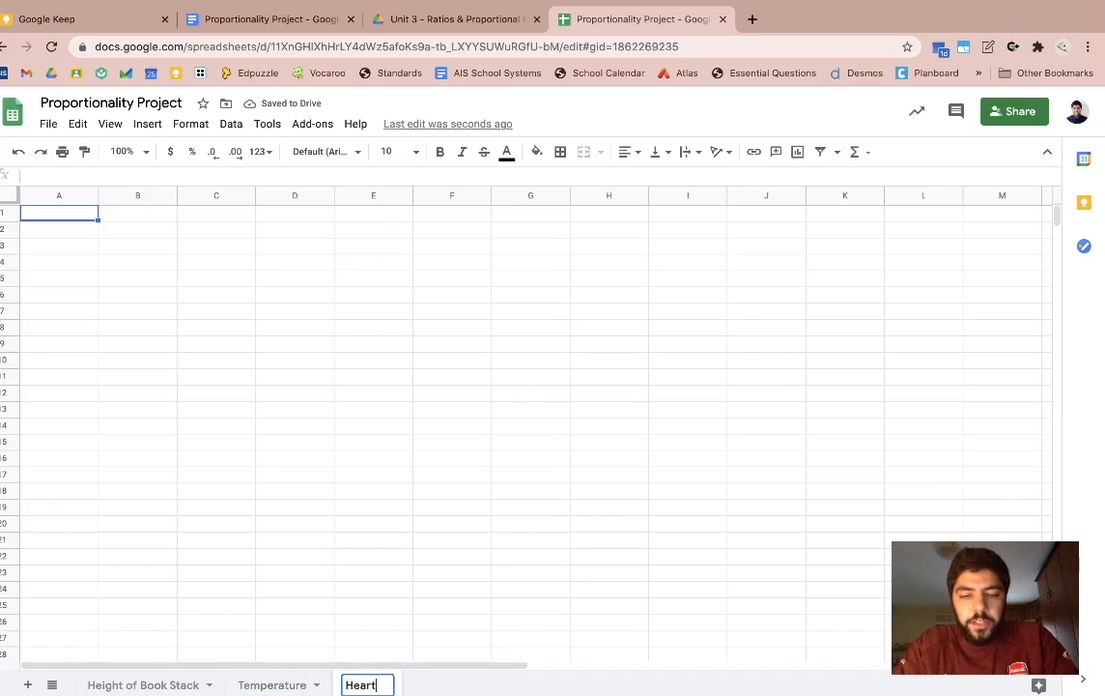
type("Beats")
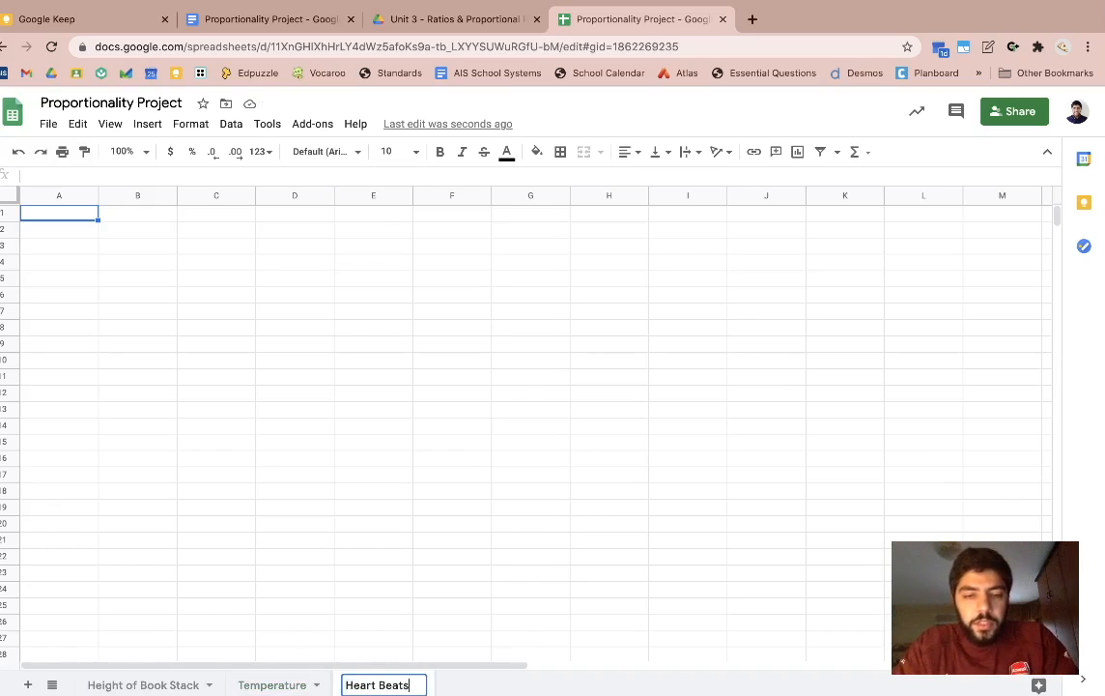
key("Return")
Step: On the Height of Book Stack sheet, enter the headers "Number of Books" in A1 and "Height of Book Stack" in B1
left_click(109, 686)
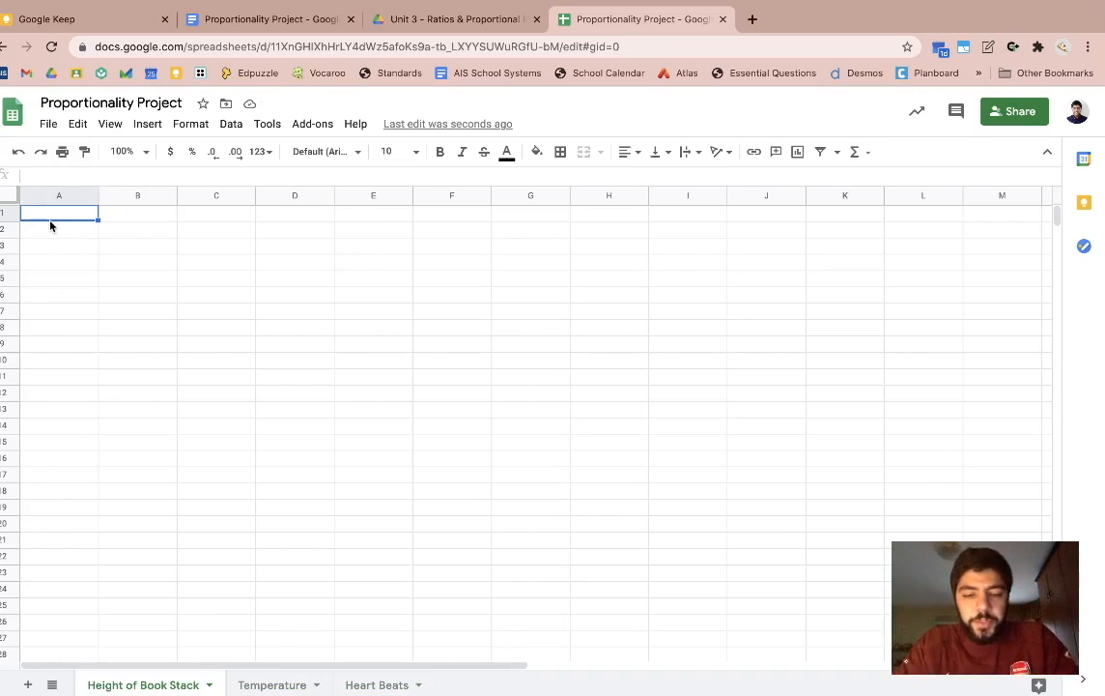
type("Numebr o")
key("BackSpace")
key("BackSpace")
key("BackSpace")
type("ber of Books")
key("Tab")
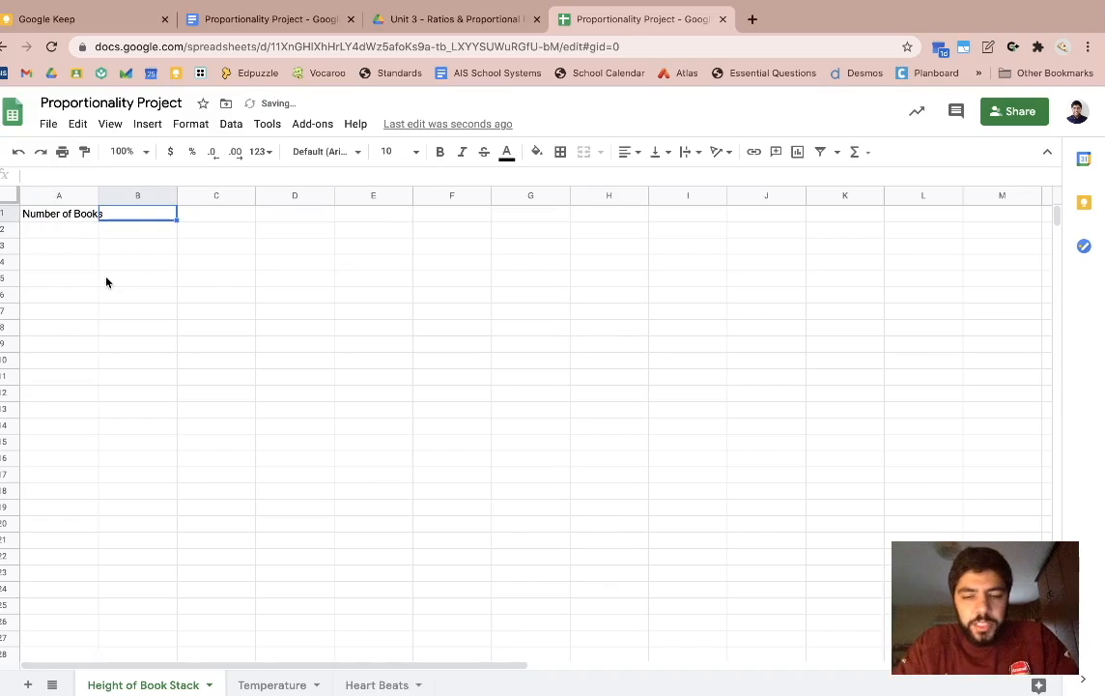
type("Height of Book Stack")
key("Return")
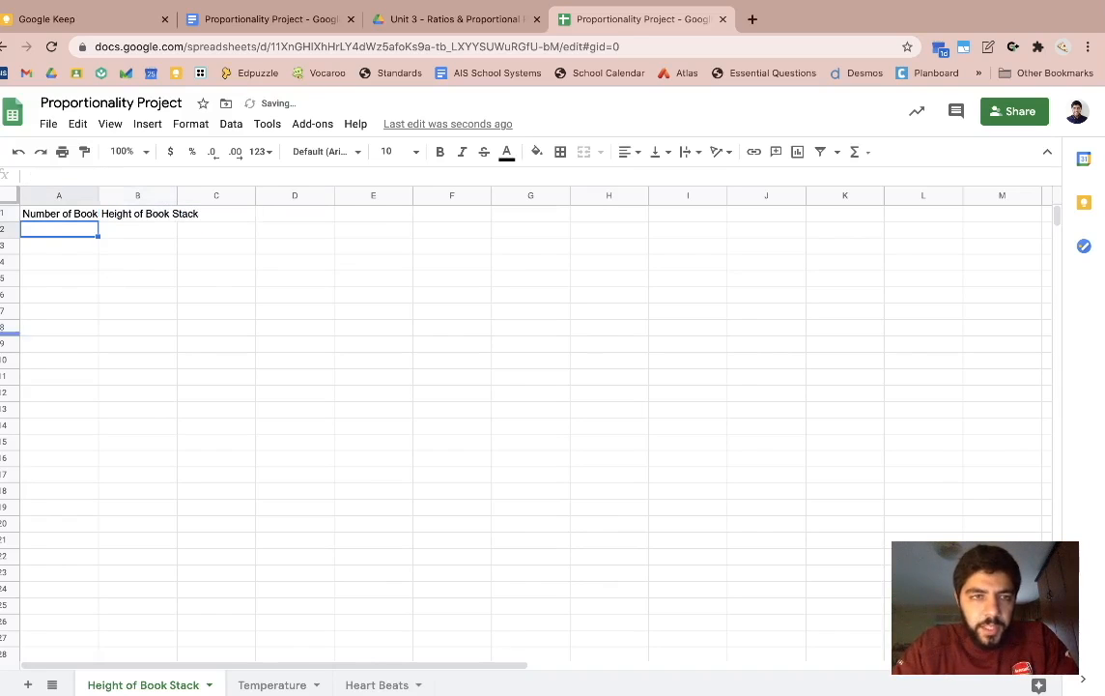
Step: Fit the widths of columns A and B to their header text
left_click(70, 216)
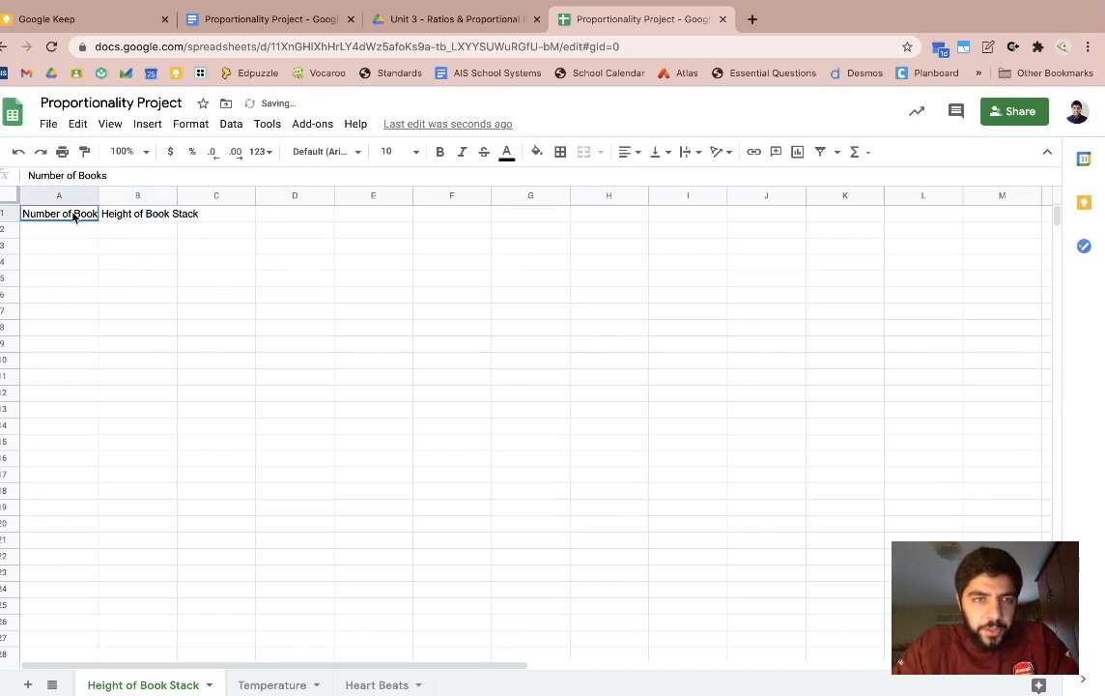
left_click(145, 212)
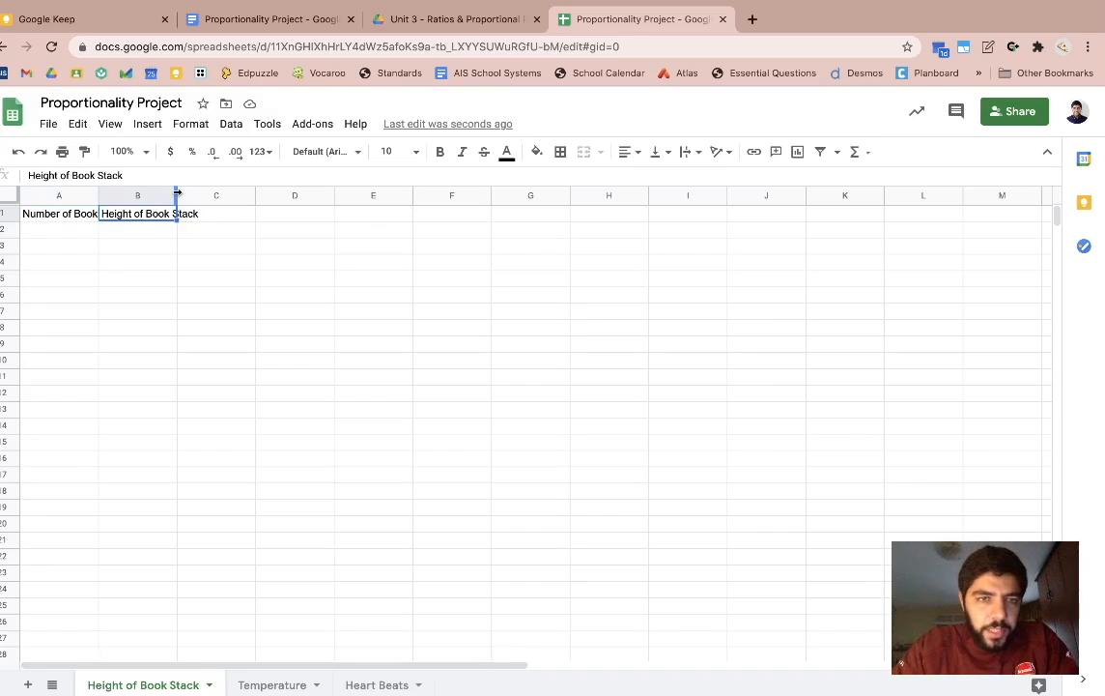
double_click(177, 192)
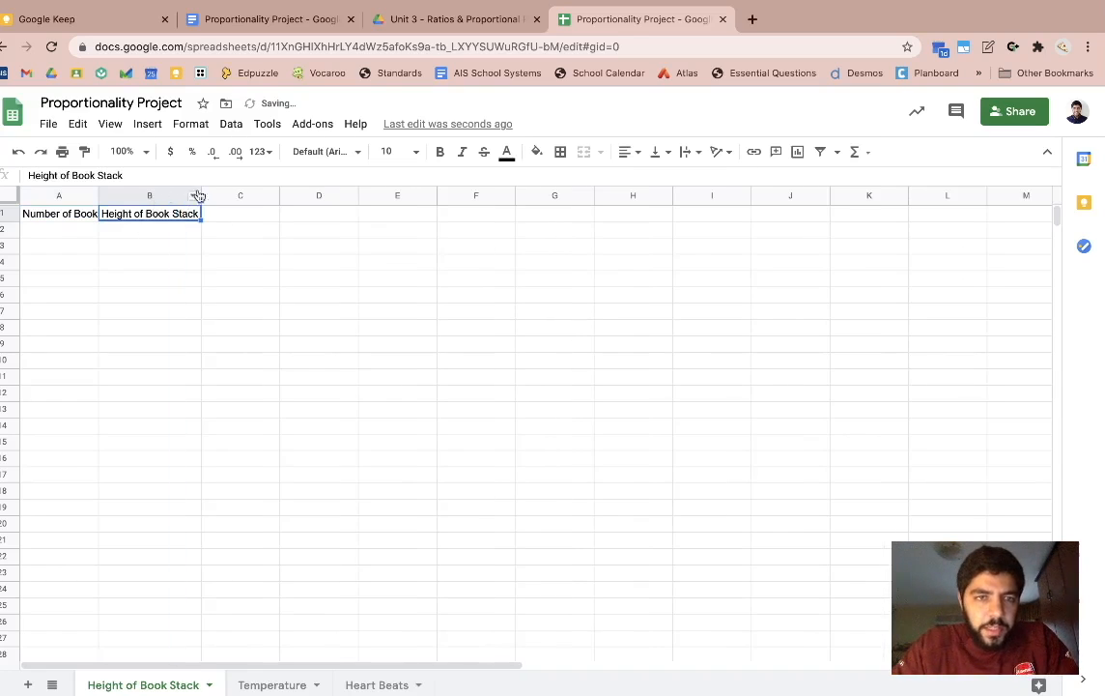
left_click_drag(202, 191, 177, 192)
double_click(178, 191)
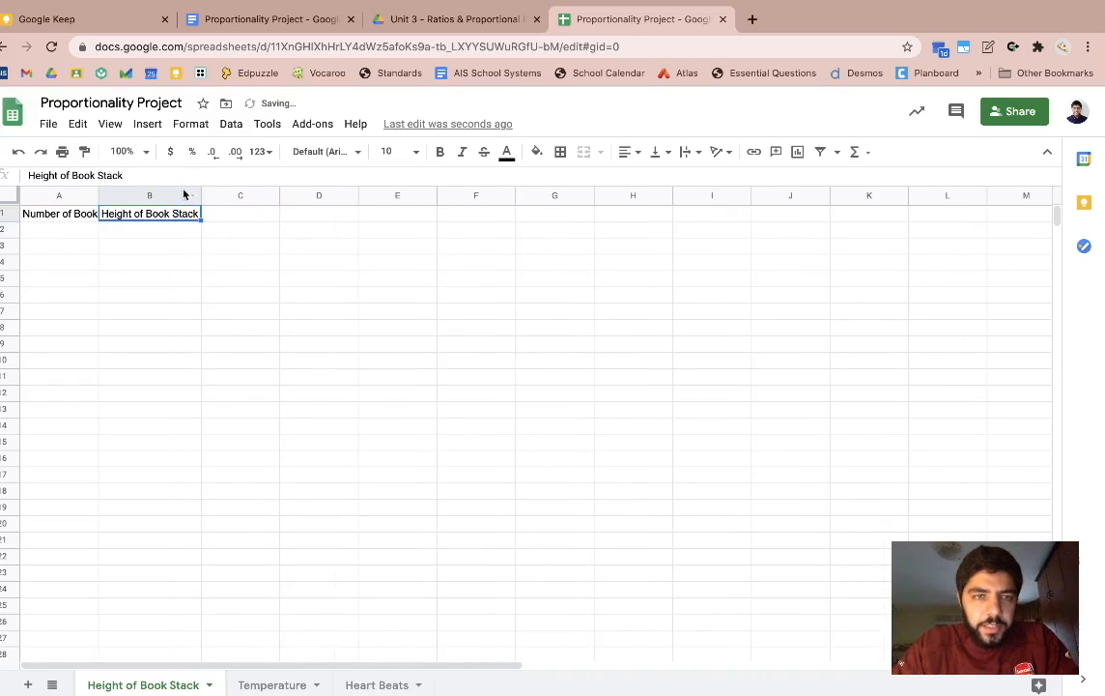
left_click_drag(98, 195, 98, 194)
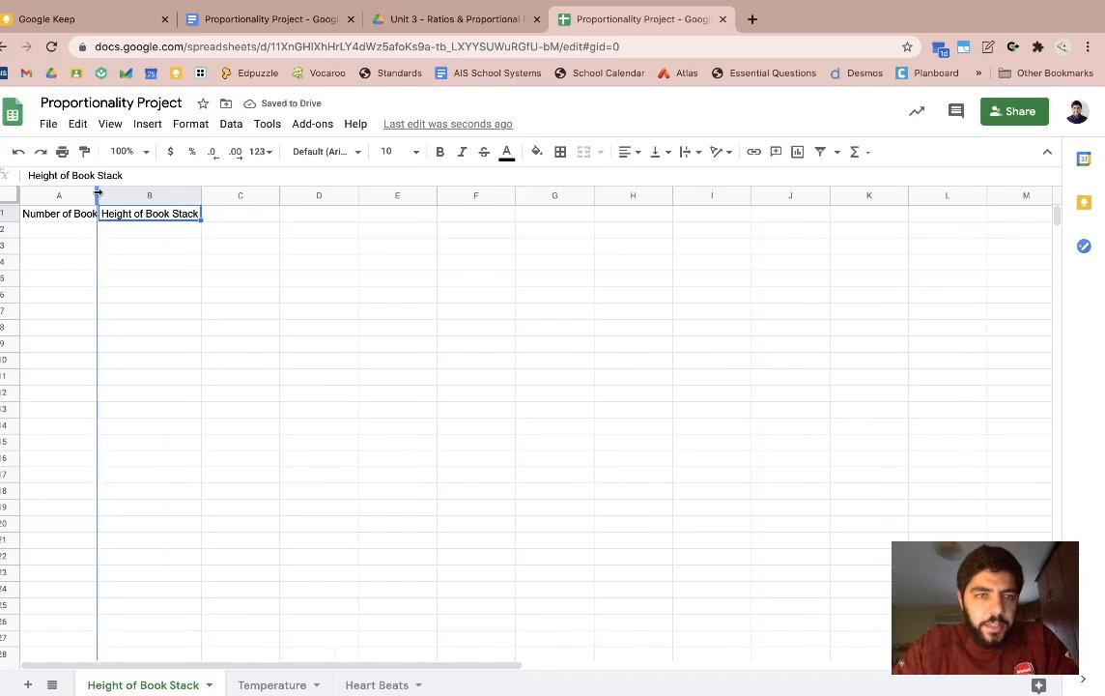
double_click(98, 193)
left_click(113, 236)
left_click(40, 214)
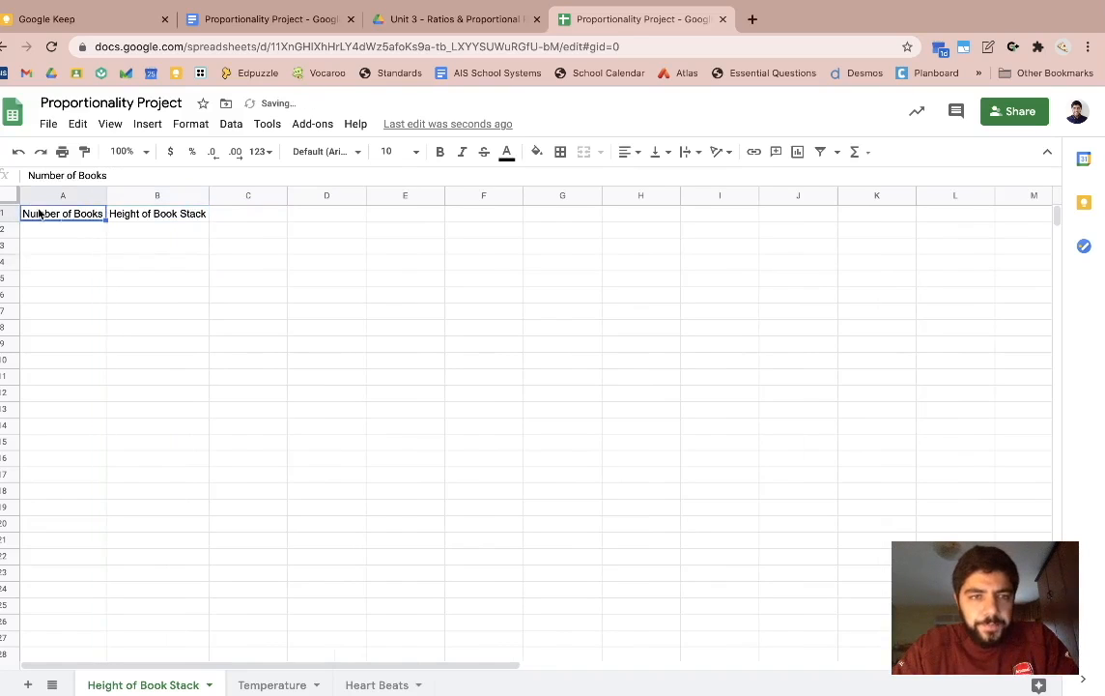
Step: Change the B1 header to "Height of Book Stack (cm)" and widen column B to fit it
double_click(152, 213)
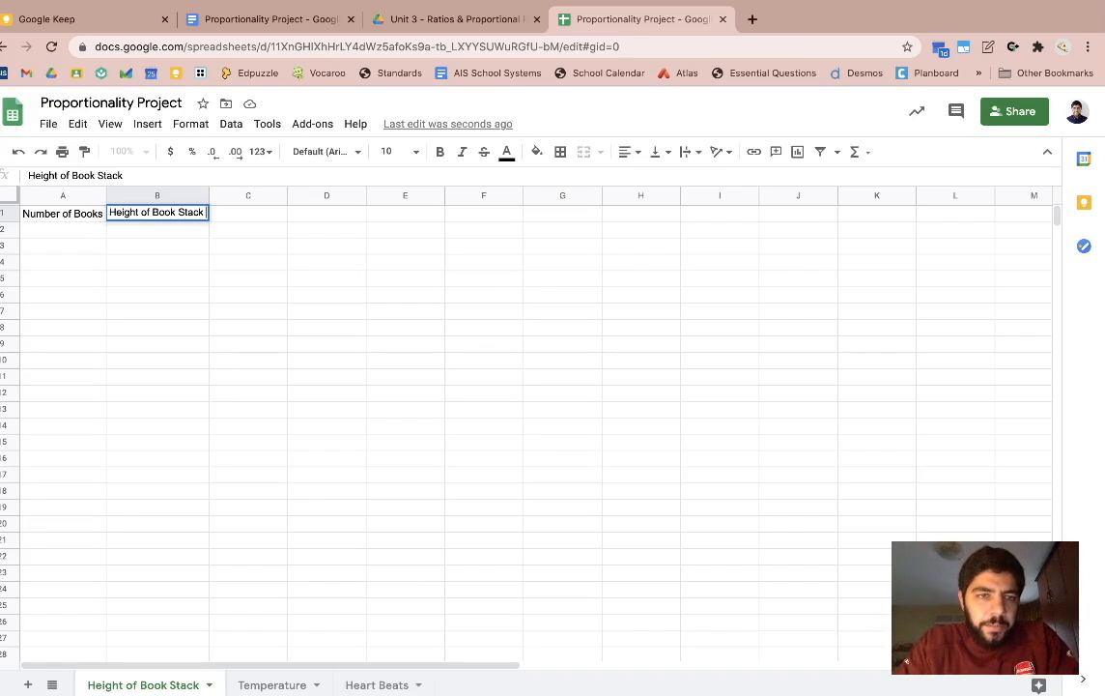
type("(cm")
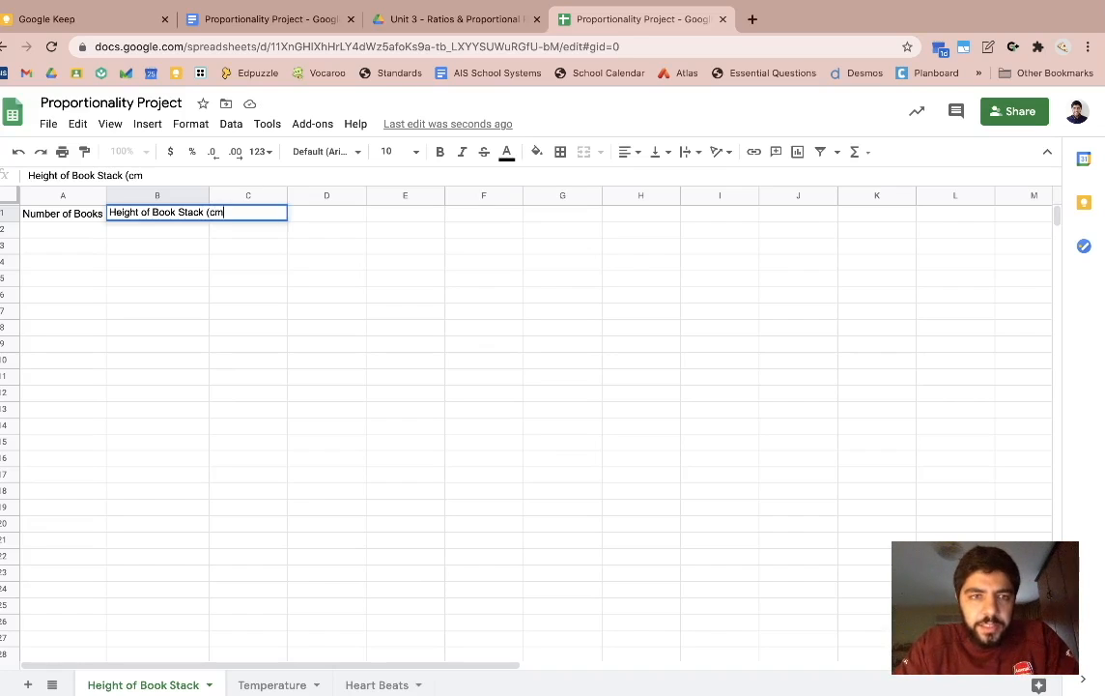
key("Return")
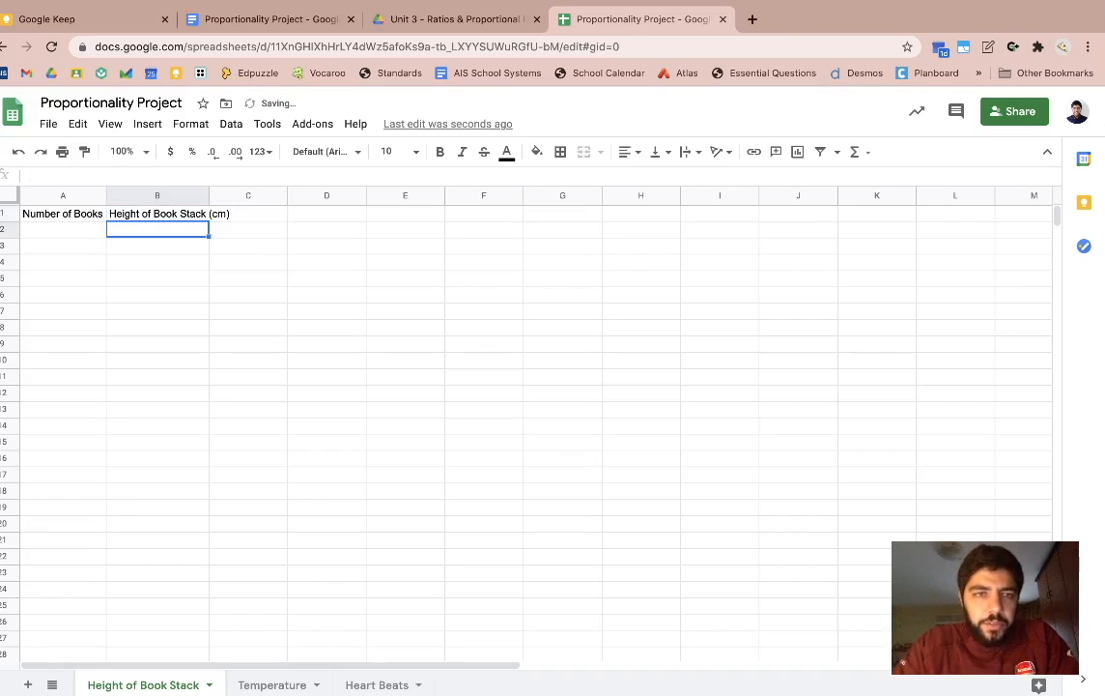
left_click_drag(208, 195, 233, 196)
left_click(241, 259)
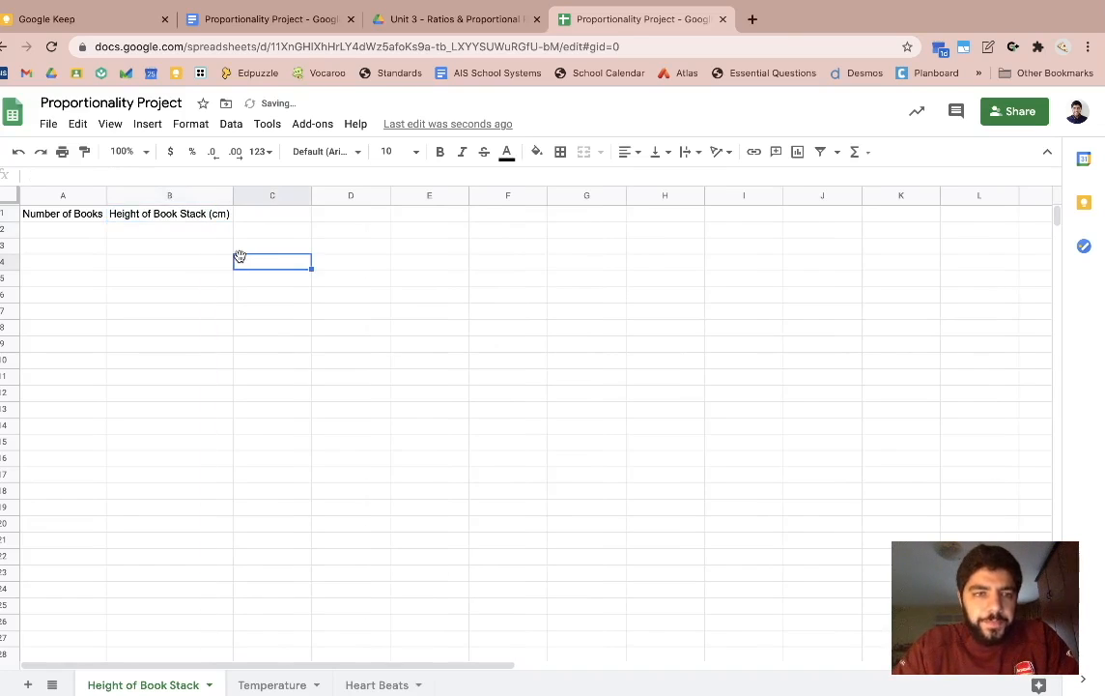
Step: Enter the book counts 1, 2, 3 and 4 in cells A2 to A5
left_click(69, 232)
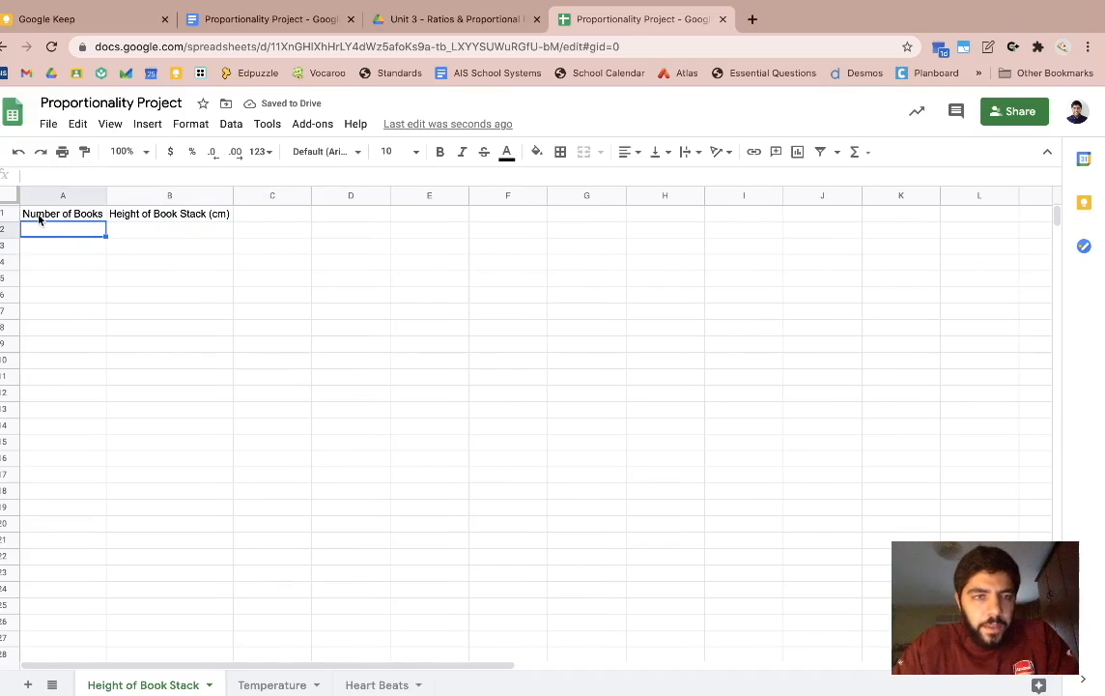
type("1")
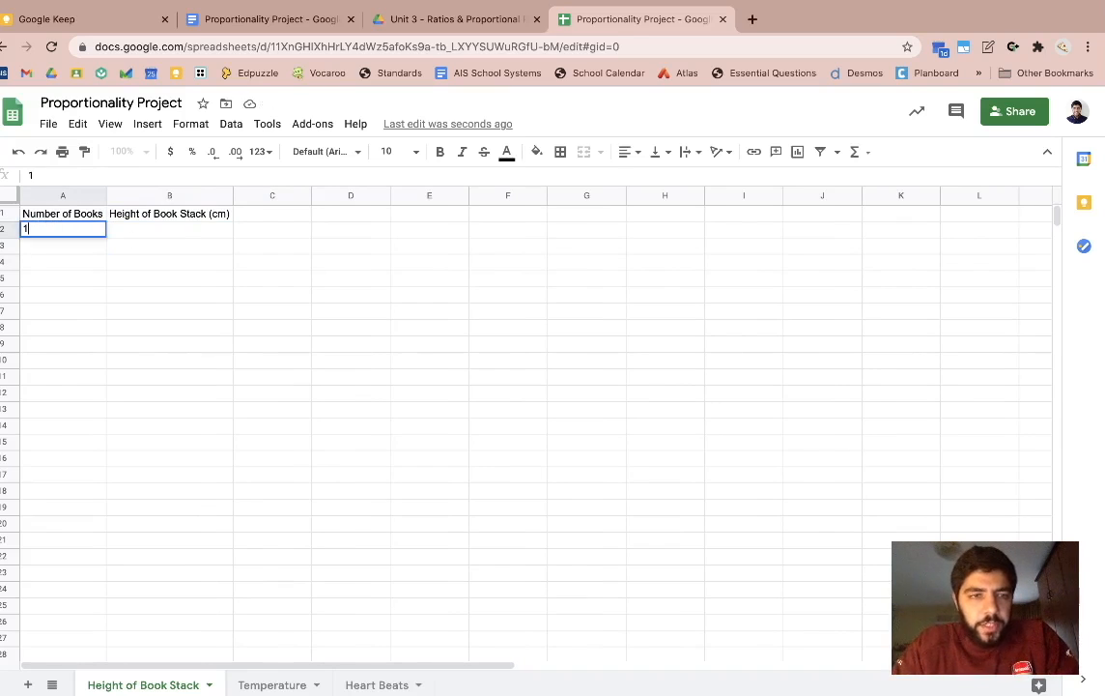
key("Return")
type("2")
key("Return")
type("3")
key("Return")
type("45")
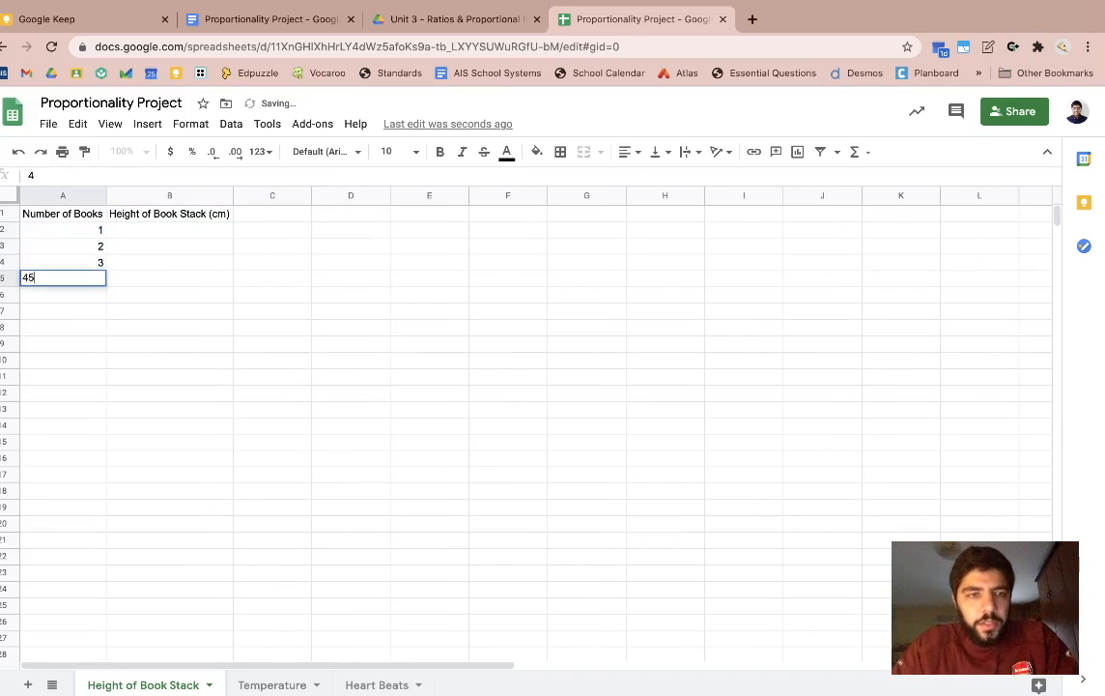
key("Return")
key("Up")
key("Delete")
type("4")
key("Return")
Step: Fill the Number of Books column with the whole numbers 0 through 10 in cells A2 to A12
left_click(63, 232)
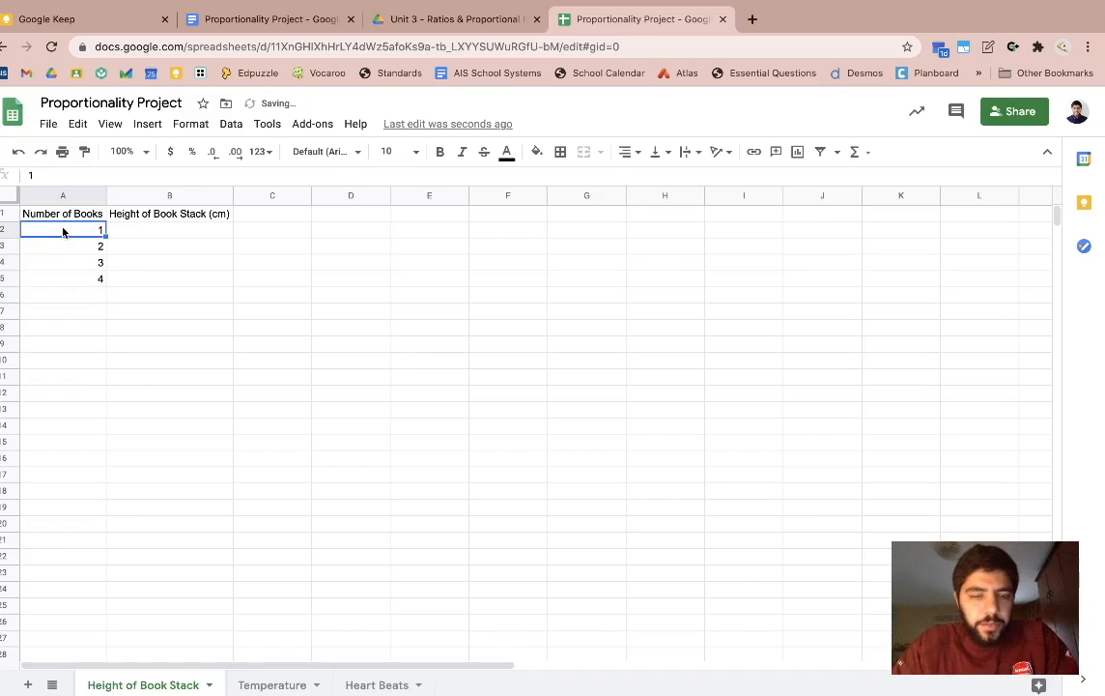
type("0")
key("Return")
type("1")
key("Return")
type("2")
key("Return")
type("3")
key("Return")
type("4")
key("Return")
type("5")
key("Return")
type("6")
key("Return")
type("7 8")
type("9")
key("Return")
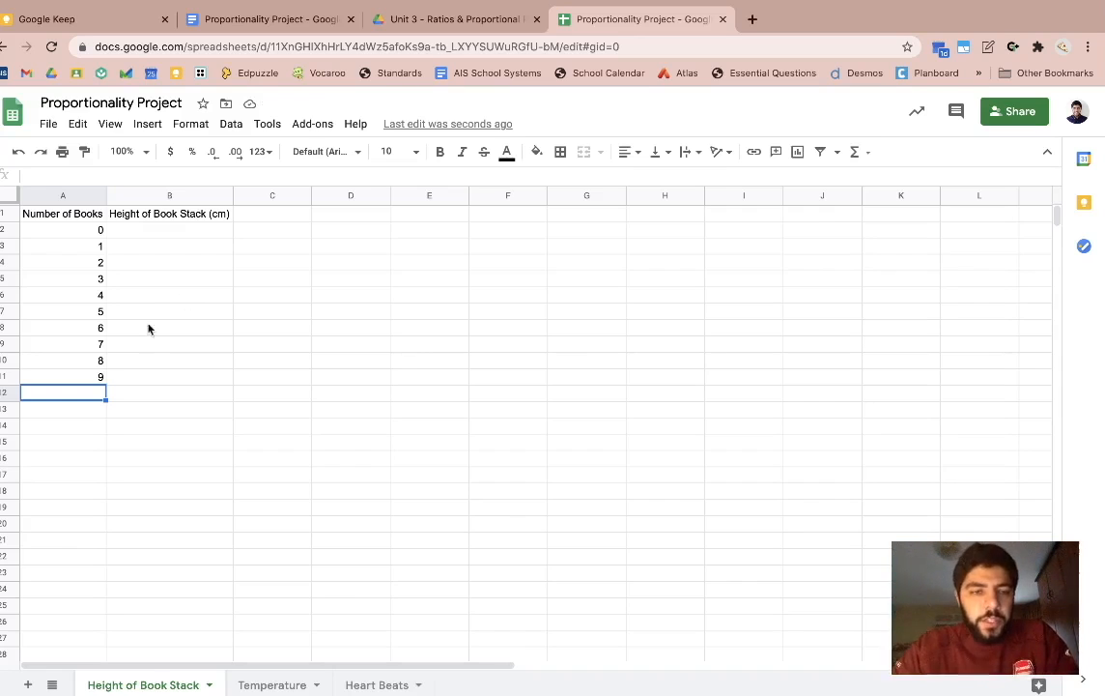
type("10")
key("Return")
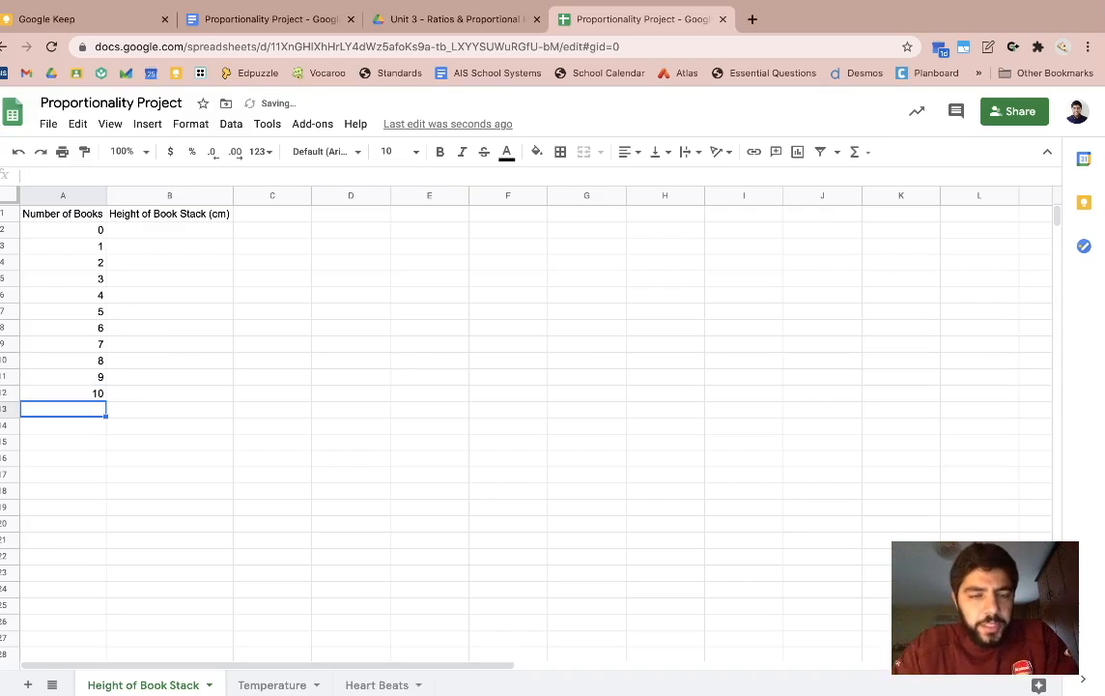
Step: Fill B2 to B12 with the stack heights 0, 3, 6, 9, 12, 15, 18, 21, 24, 27 and 30
left_click(95, 236)
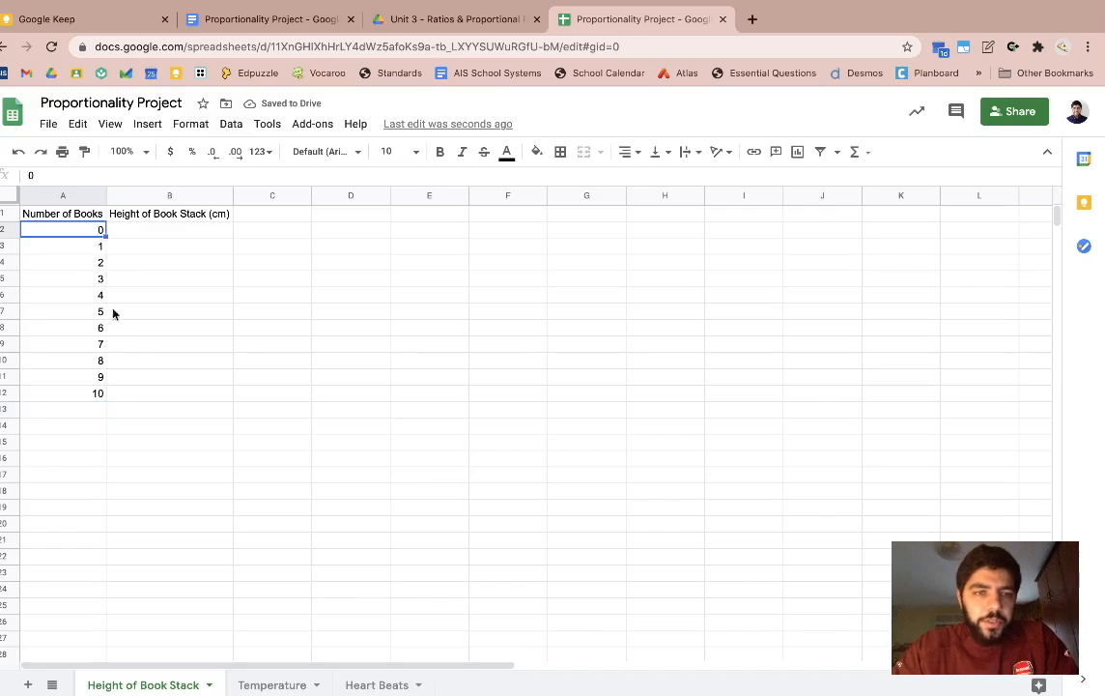
left_click(135, 348)
left_click(101, 396)
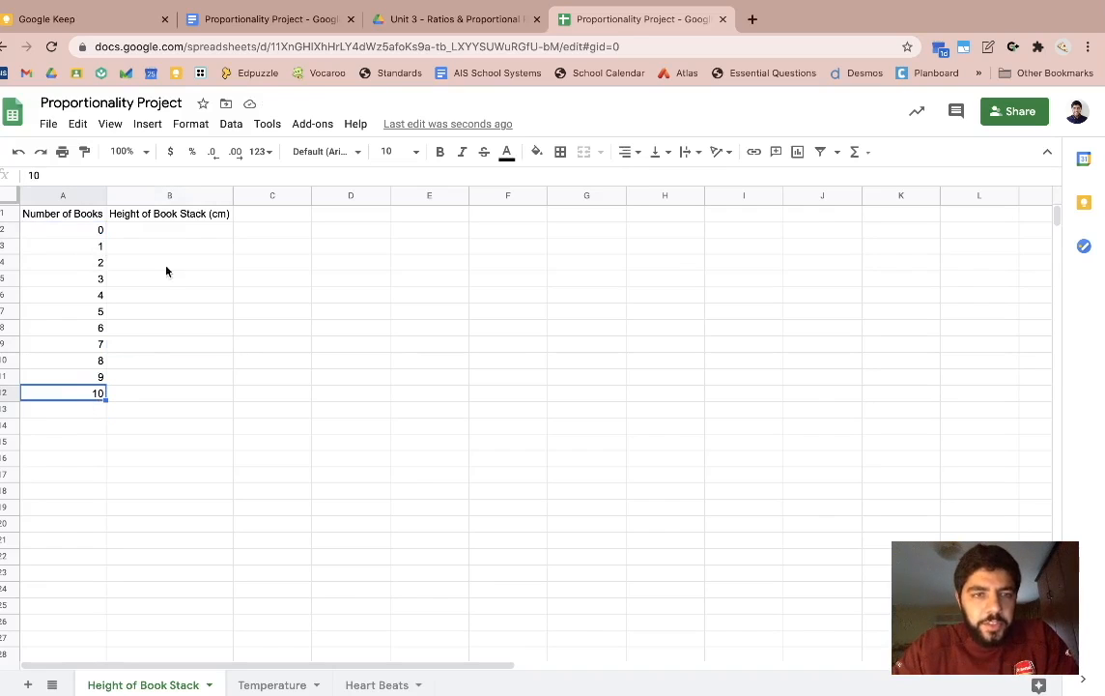
left_click(192, 232)
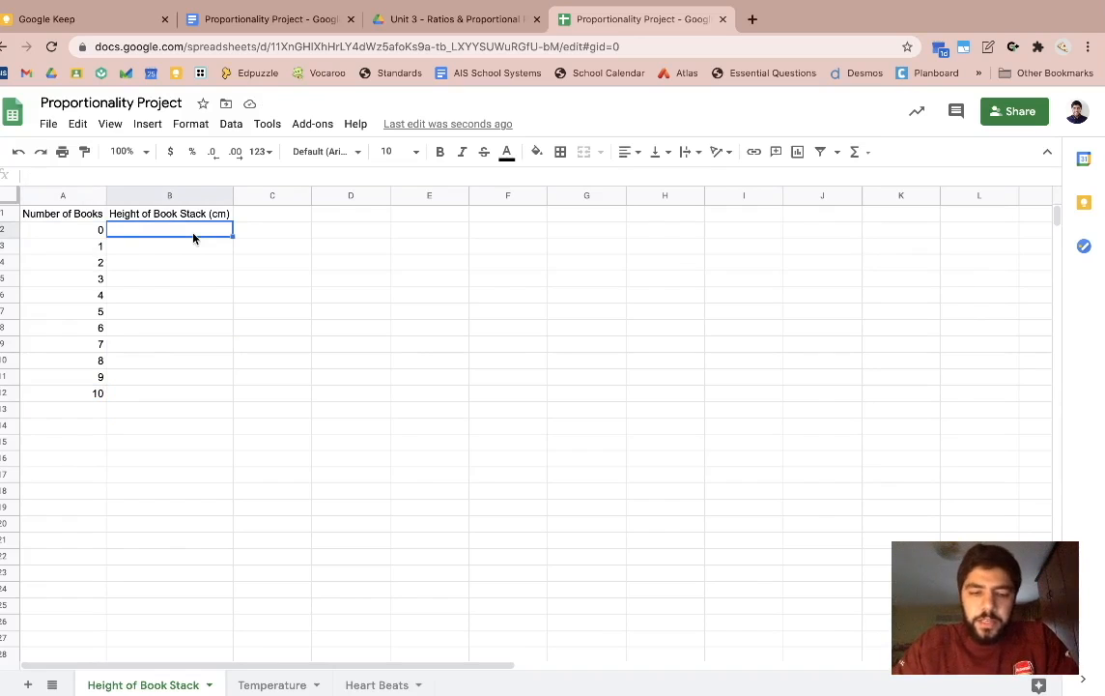
type("3 6 9 12 15 18 21 24 27 30")
left_click(184, 230)
type("0 3 6 9 12 15 18 21 24 27 30")
left_click(319, 327)
left_click(166, 279)
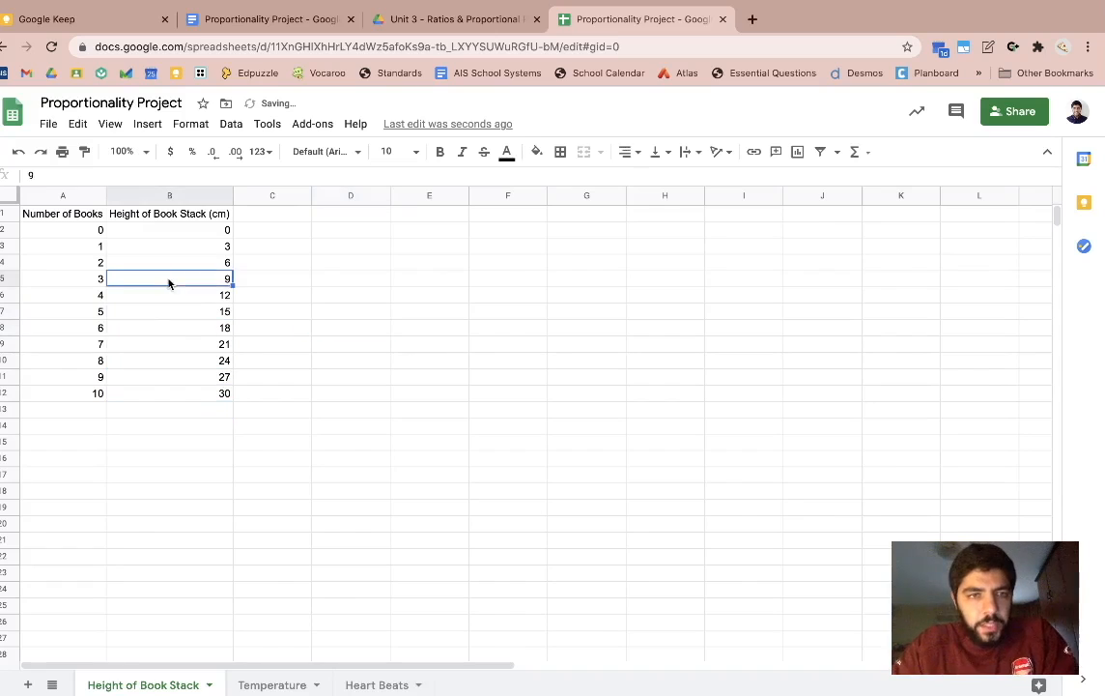
Step: Apply alternating colors to A1:B12 using the light green default style with a header row
mouse_move(81, 212)
left_mouse_down()
mouse_move(161, 289)
mouse_move(191, 403)
left_mouse_up()
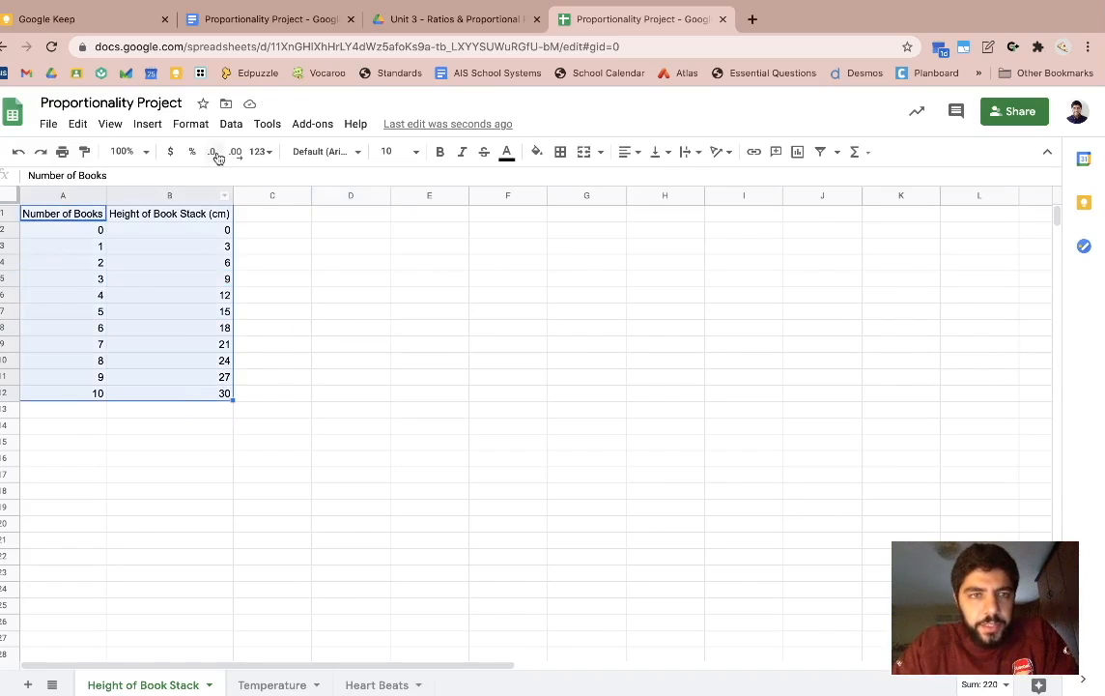
left_click(187, 126)
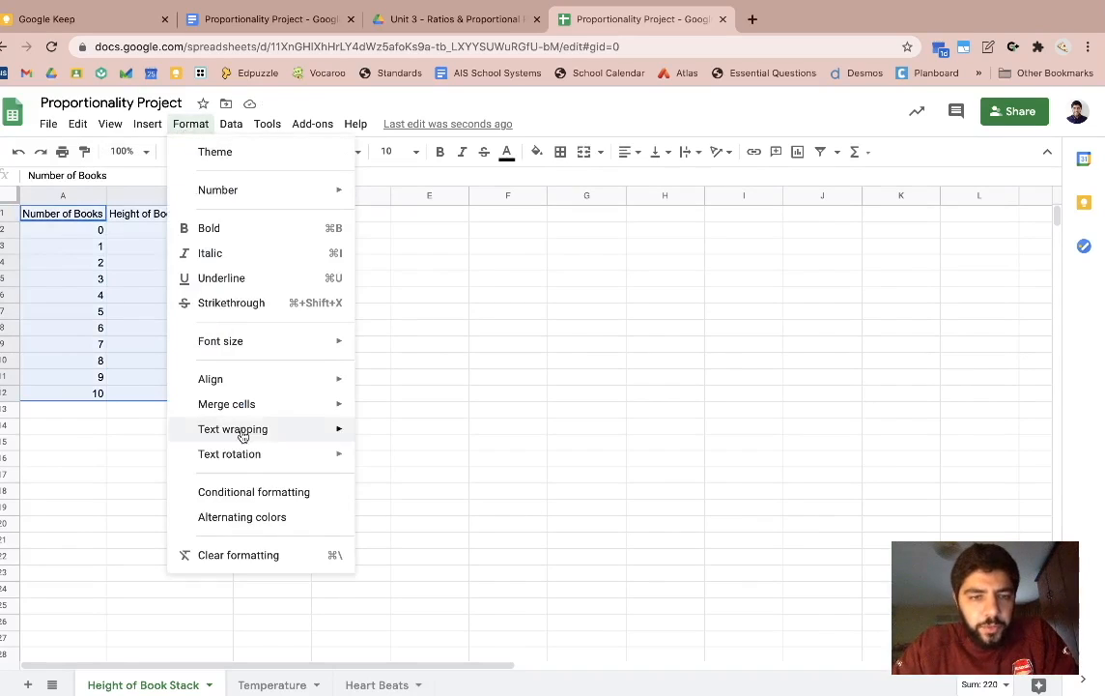
left_click(205, 521)
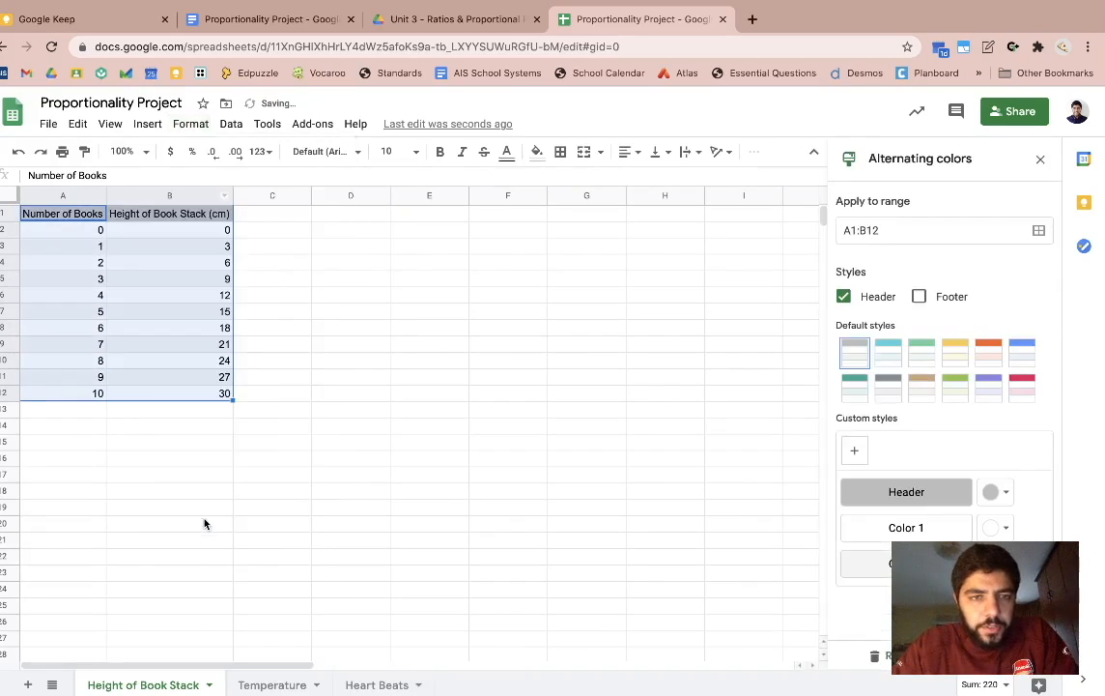
left_click(959, 387)
left_click(472, 376)
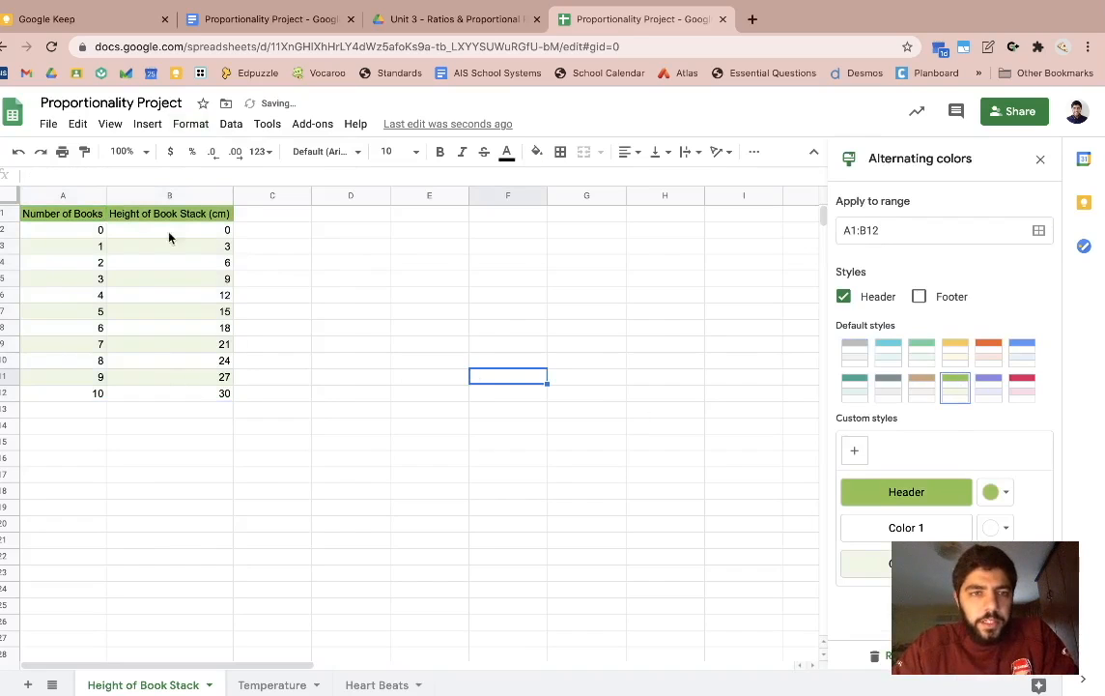
left_click(314, 425)
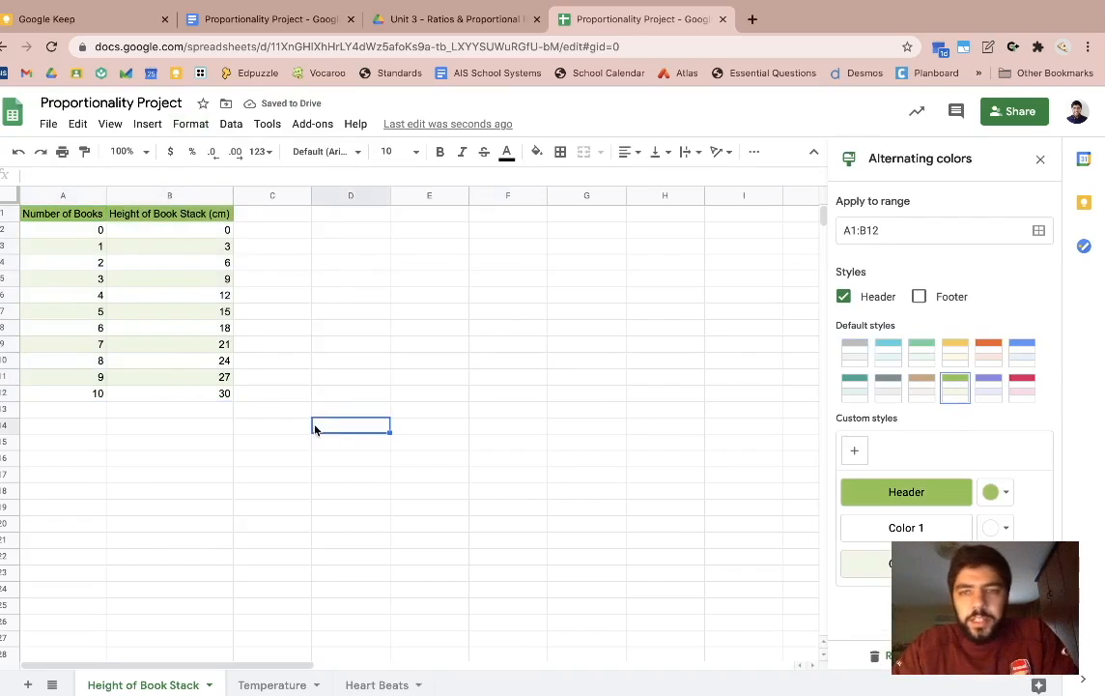
left_click(1040, 158)
left_click(475, 313)
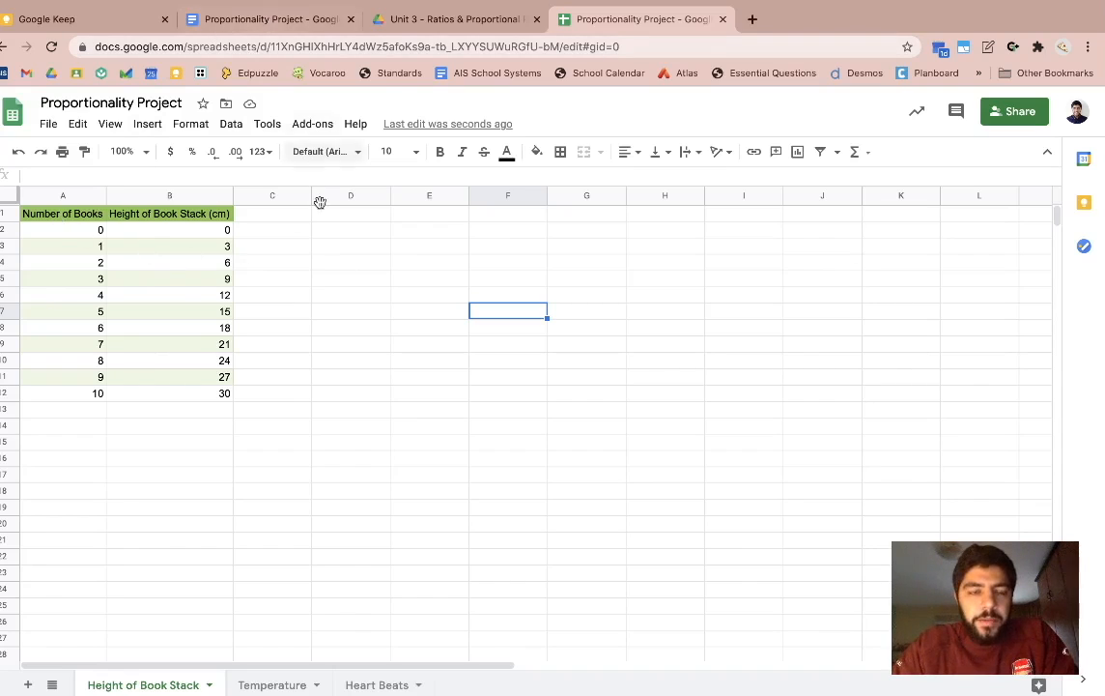
Step: Insert a chart with an empty cell selected and move it beside the data table, clear of columns A and B
left_click(147, 123)
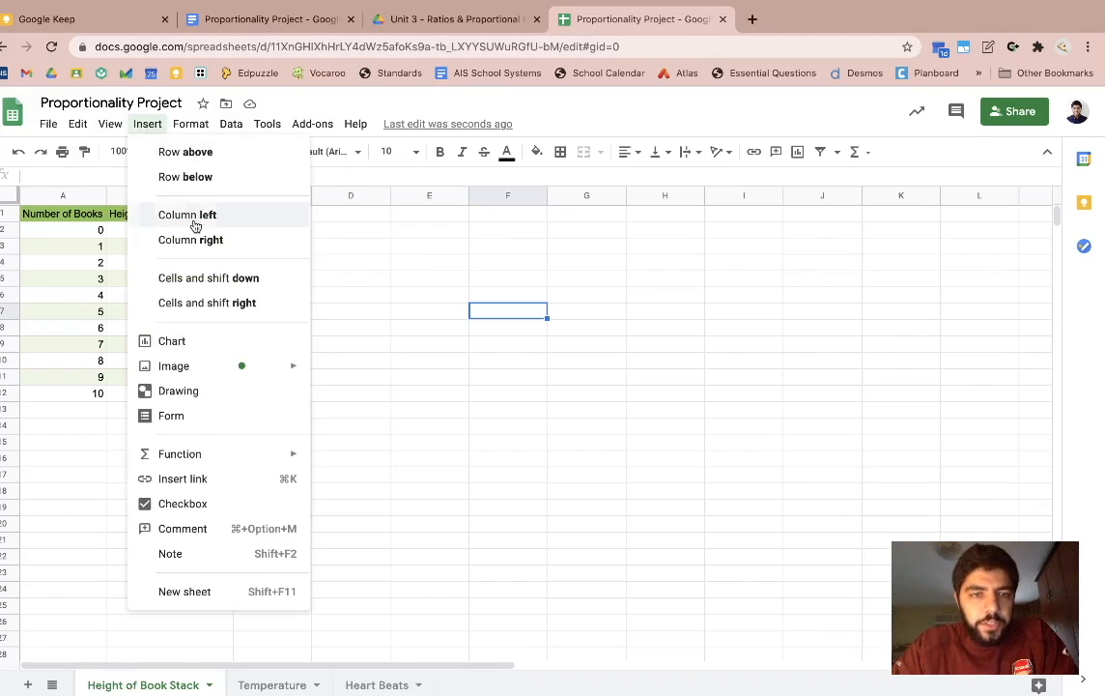
left_click(190, 343)
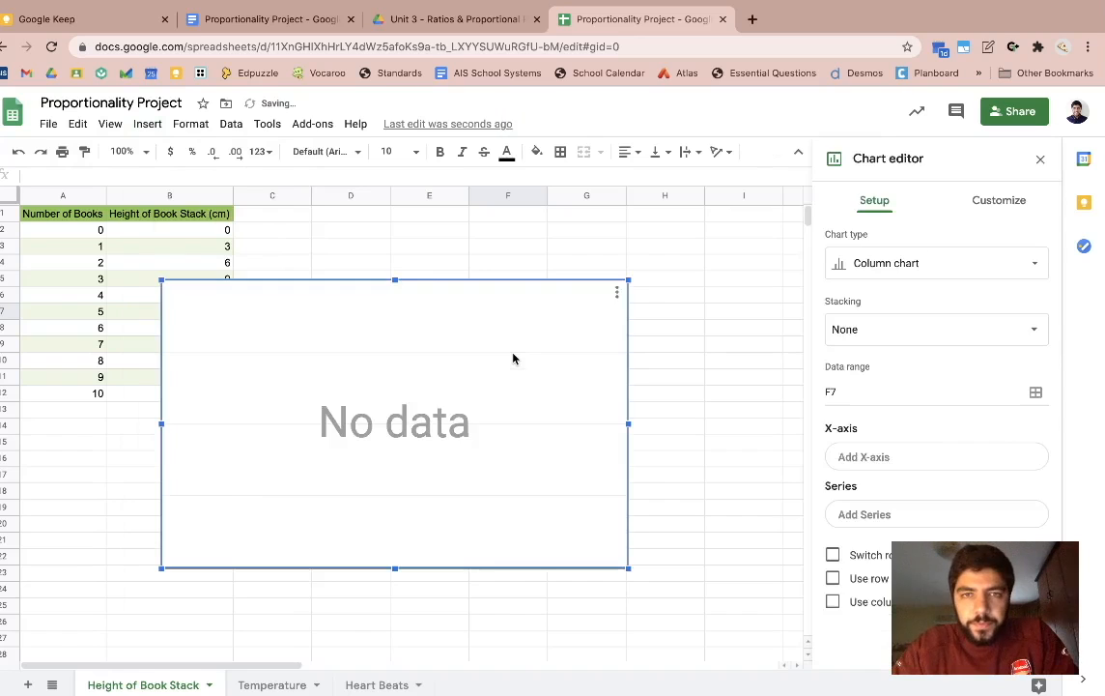
left_click_drag(416, 368, 542, 311)
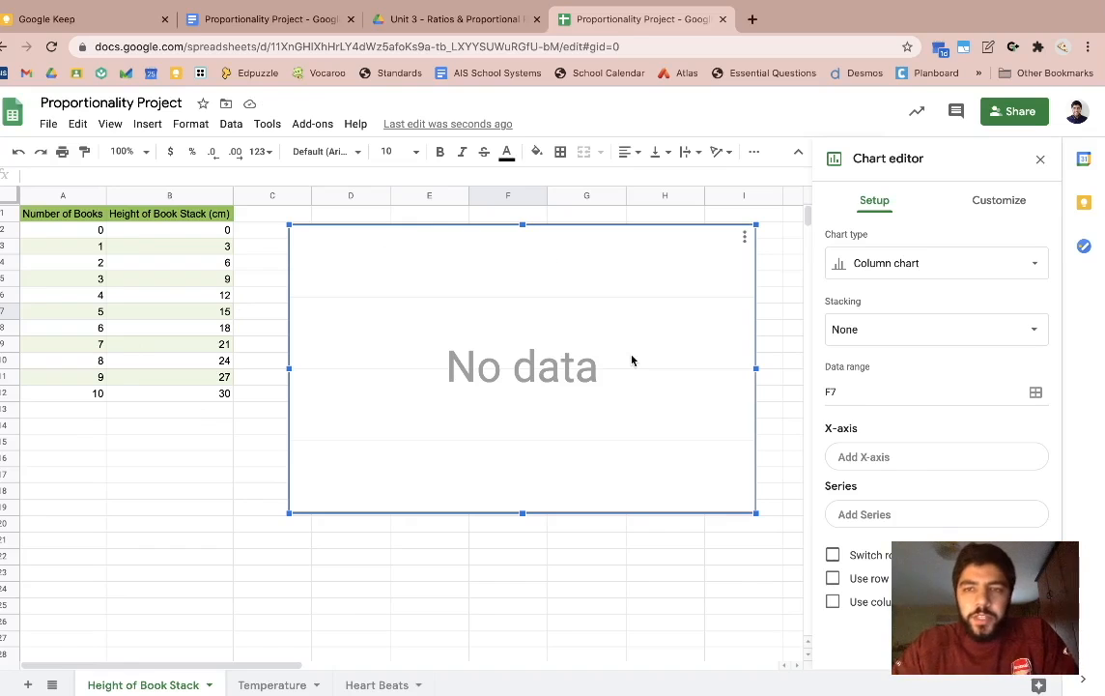
Step: Change the chart type of the empty chart from column to Scatter chart
left_click(889, 266)
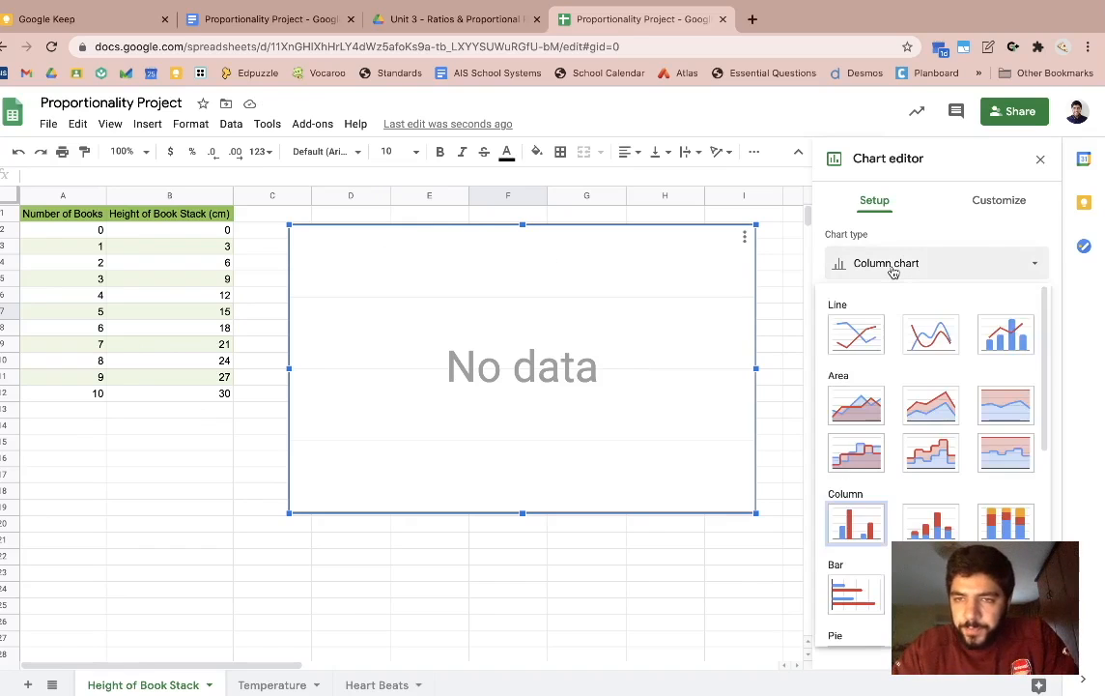
left_click(881, 261)
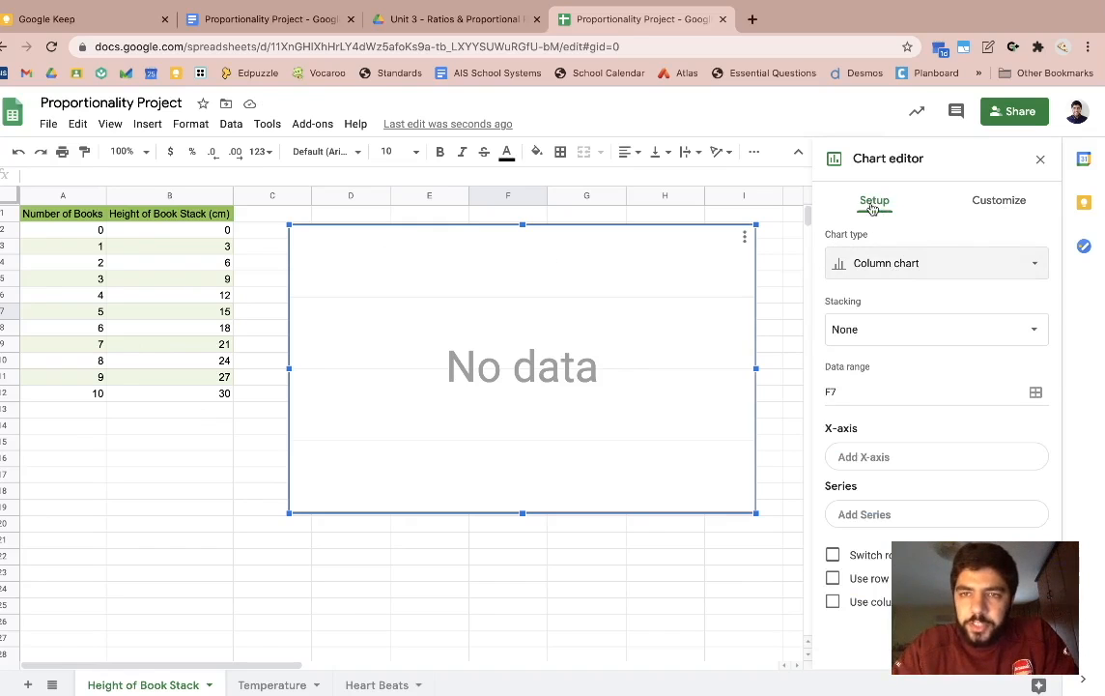
left_click(852, 264)
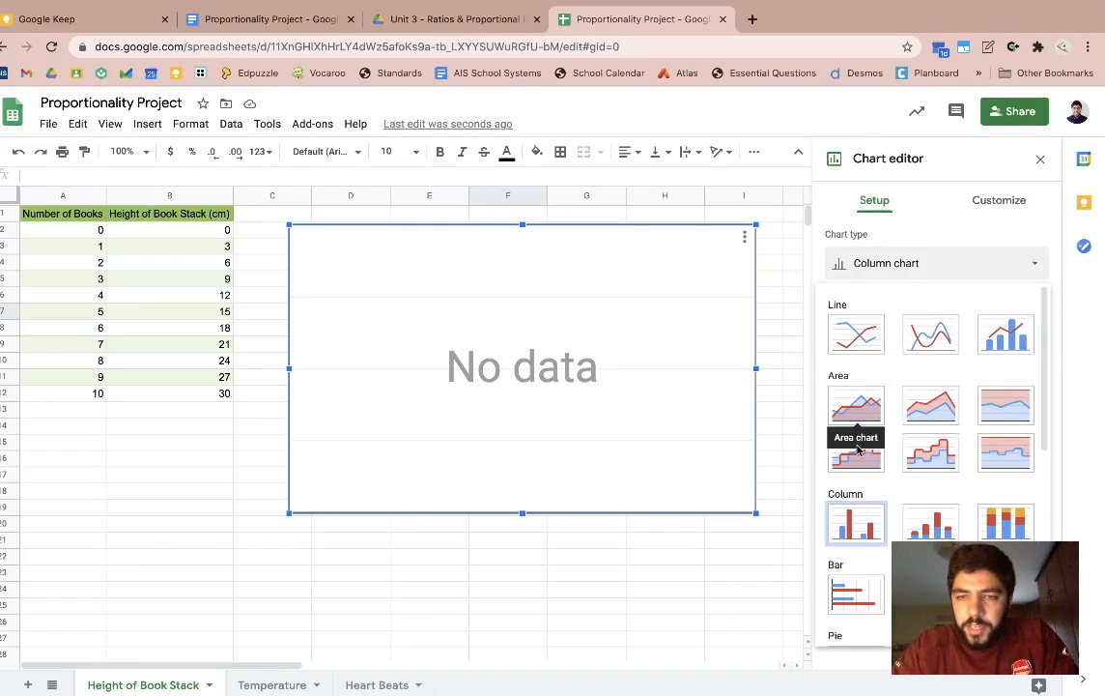
scroll(858, 462, "down", 5)
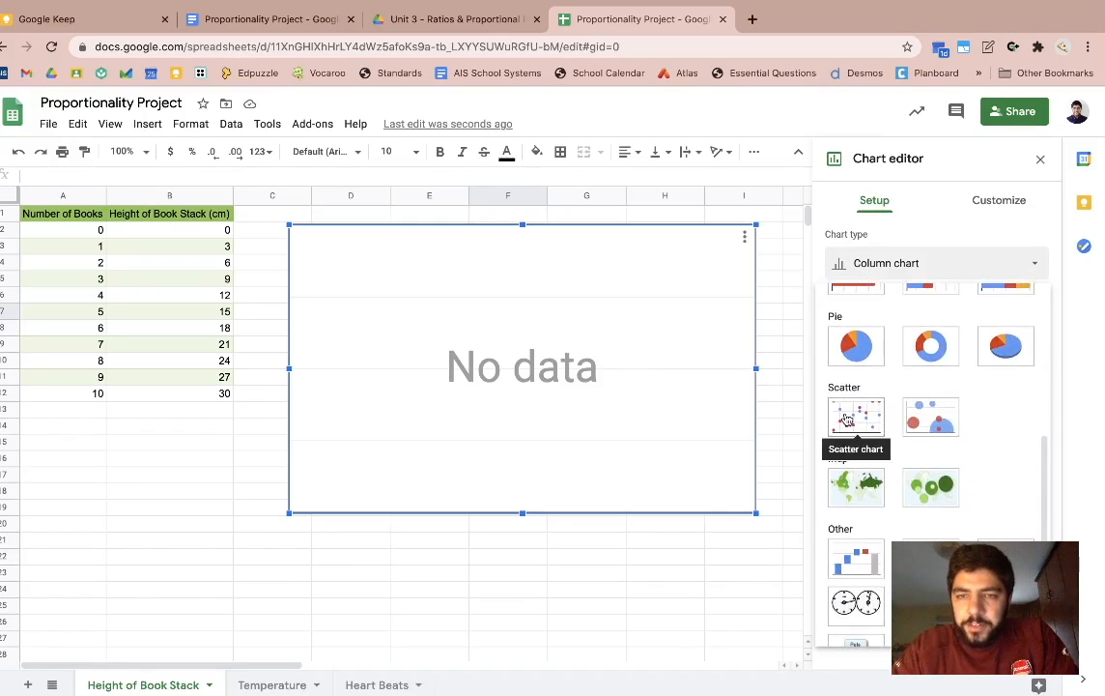
left_click(846, 417)
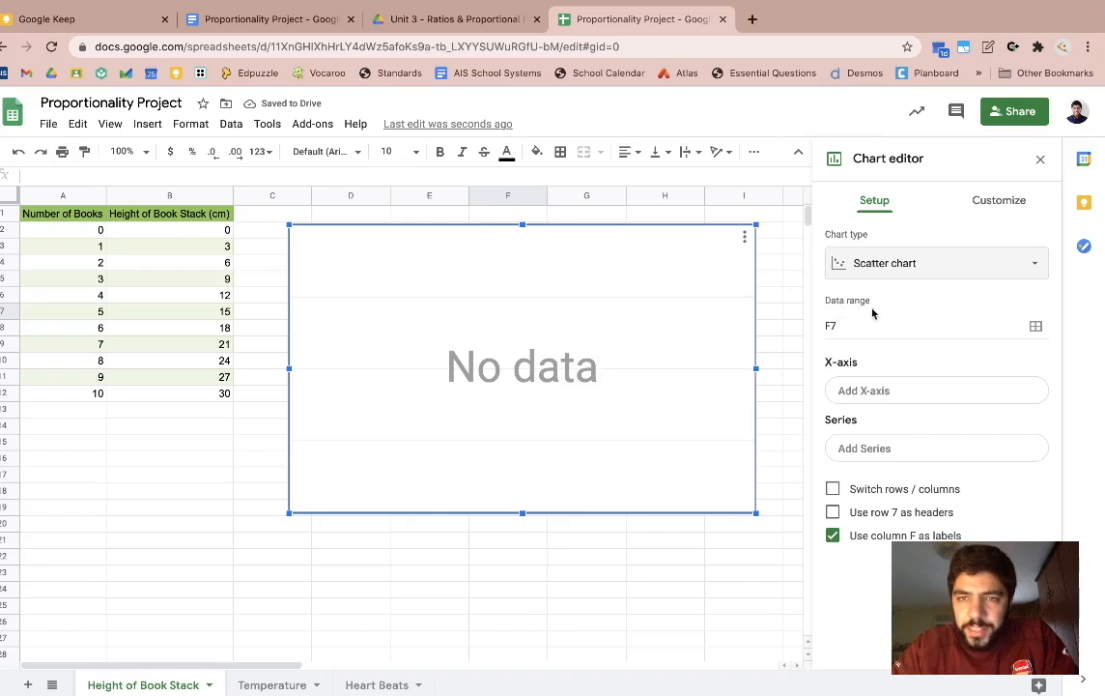
Step: Set the scatter chart's data range to A1:B12, covering both columns with their headers
left_click(1038, 329)
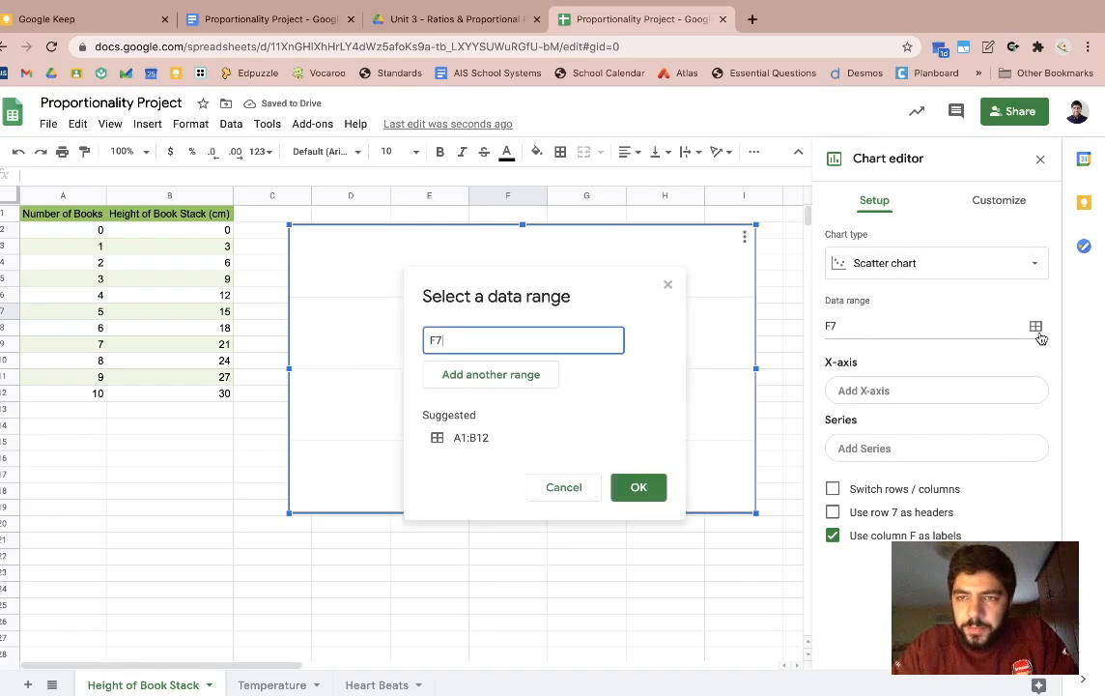
left_click_drag(97, 214, 159, 296)
left_click_drag(174, 354, 170, 372)
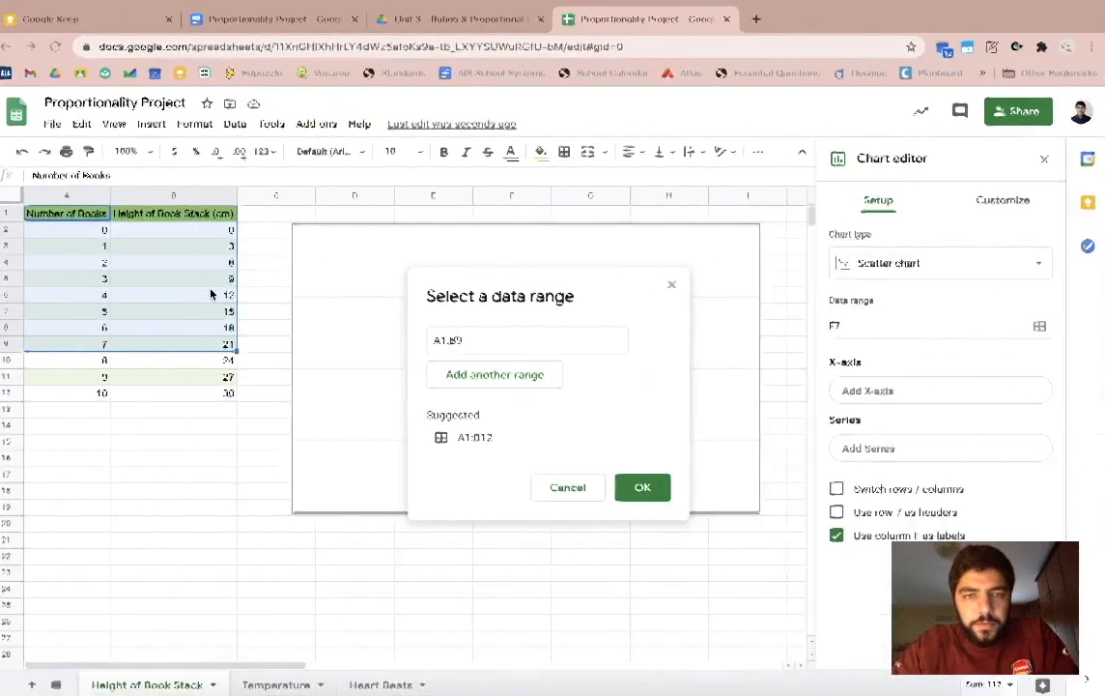
left_click(164, 410)
left_click_drag(67, 214, 208, 400)
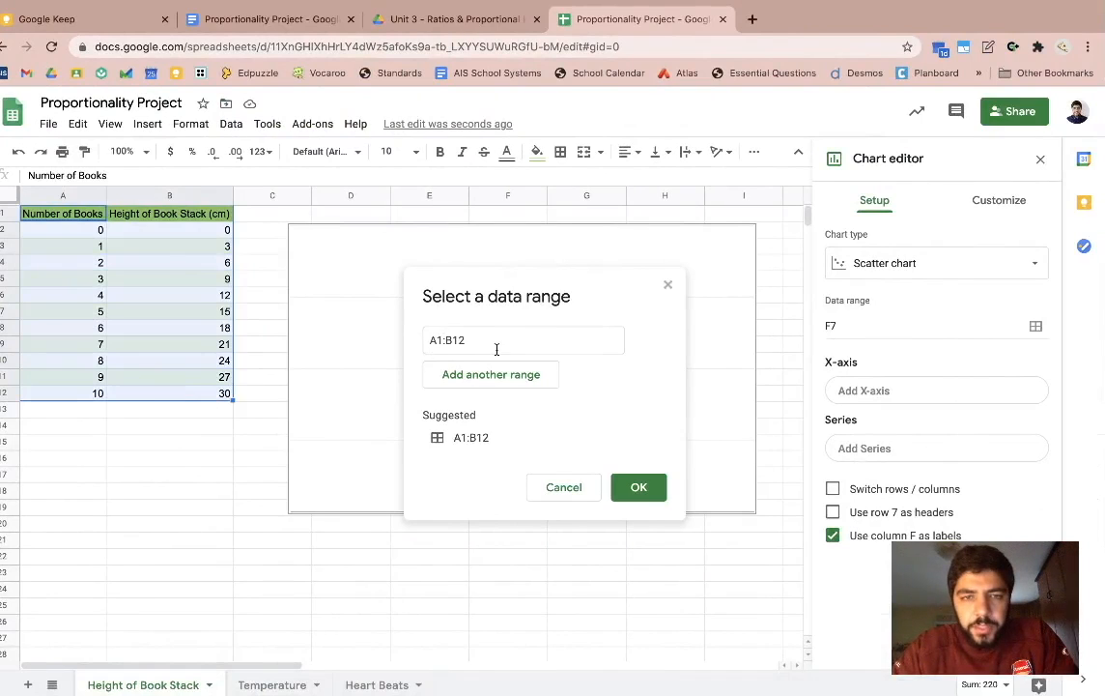
left_click(643, 490)
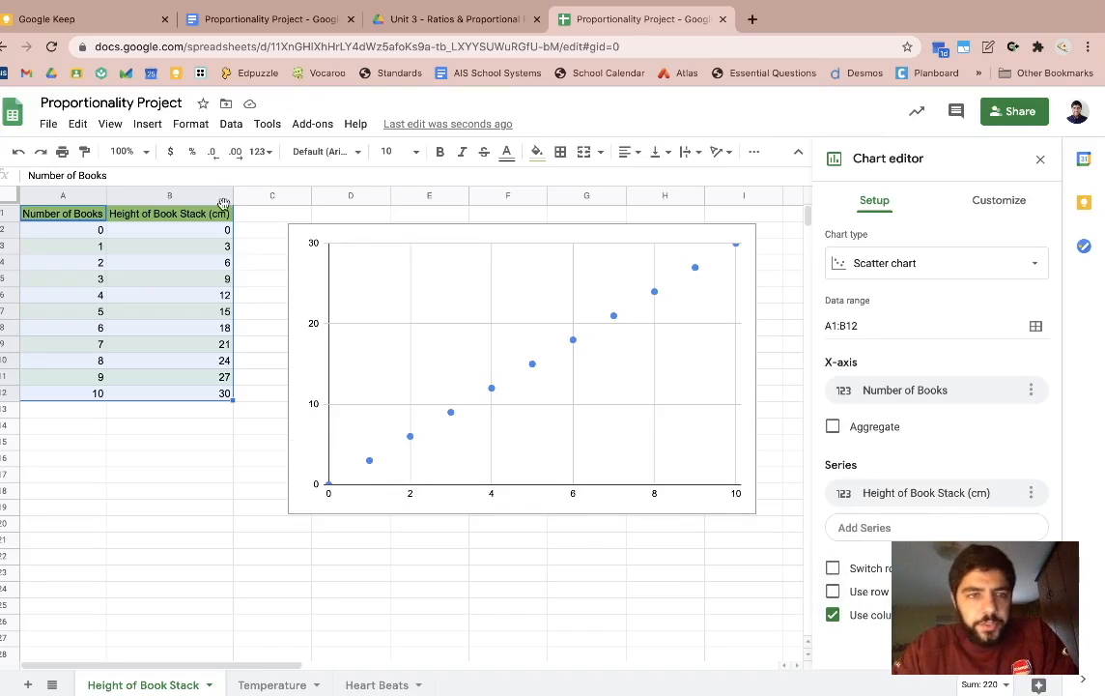
Step: Reopen the scatter chart's settings and have it use row 1 as headers
left_click(13, 216)
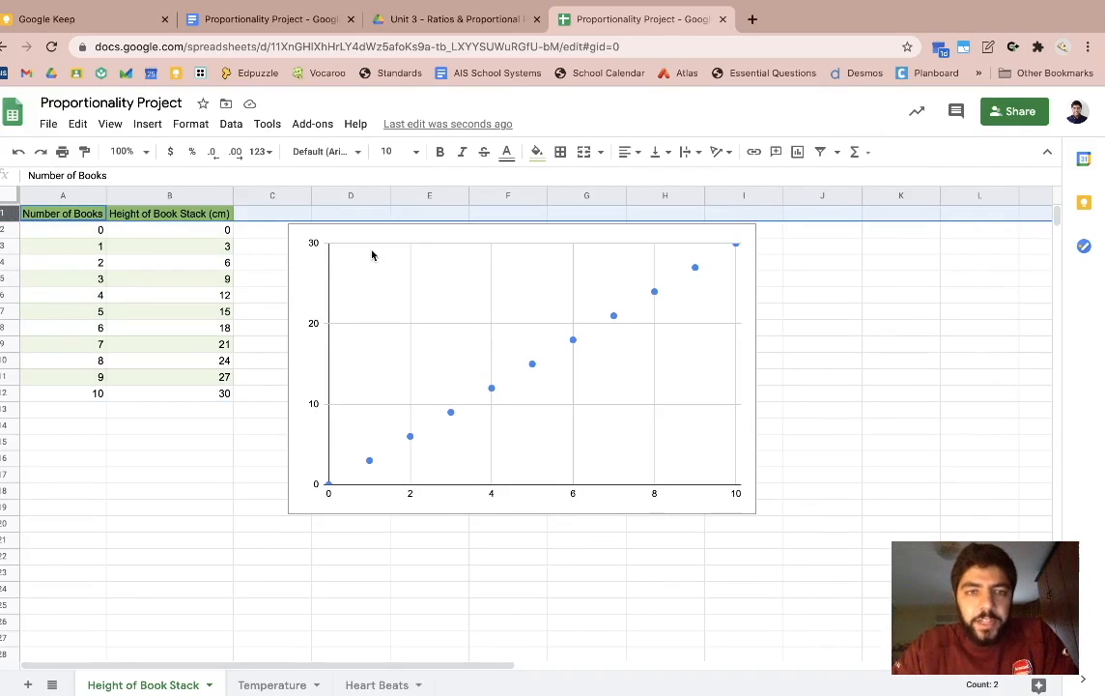
double_click(309, 278)
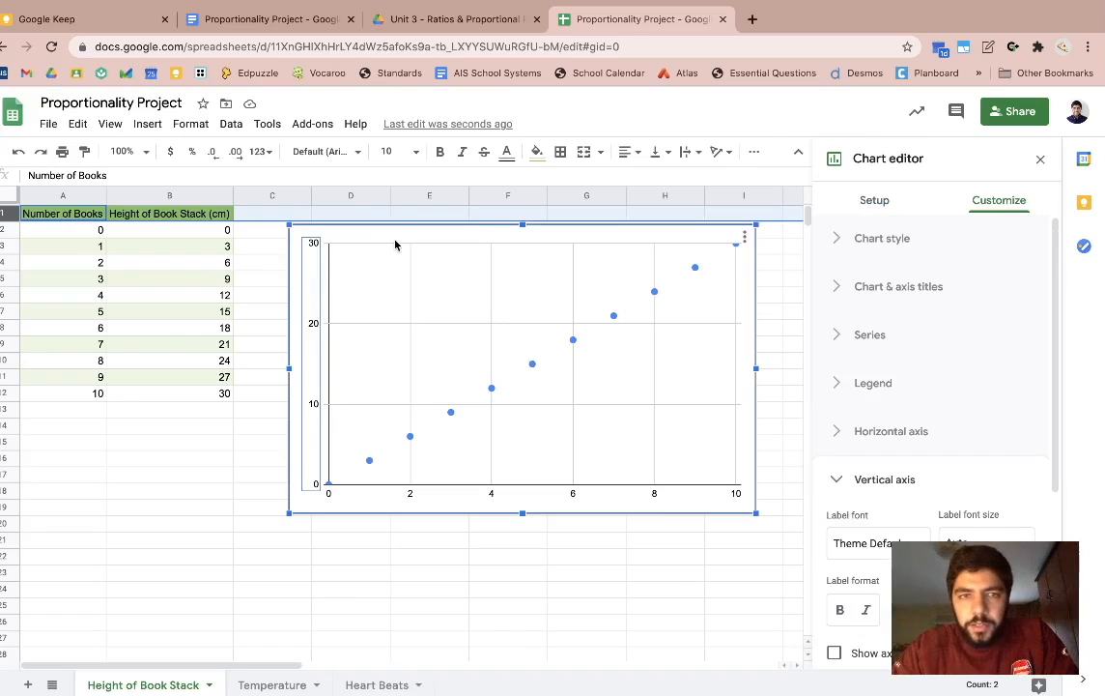
scroll(938, 528, "down", 3)
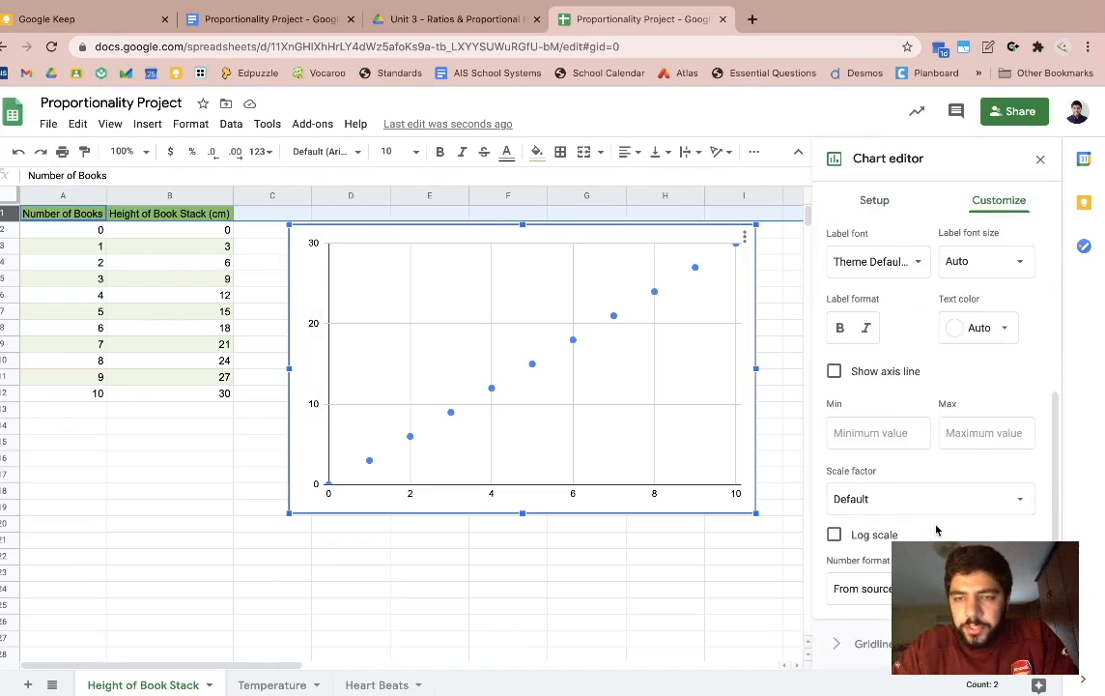
scroll(859, 517, "up", 5)
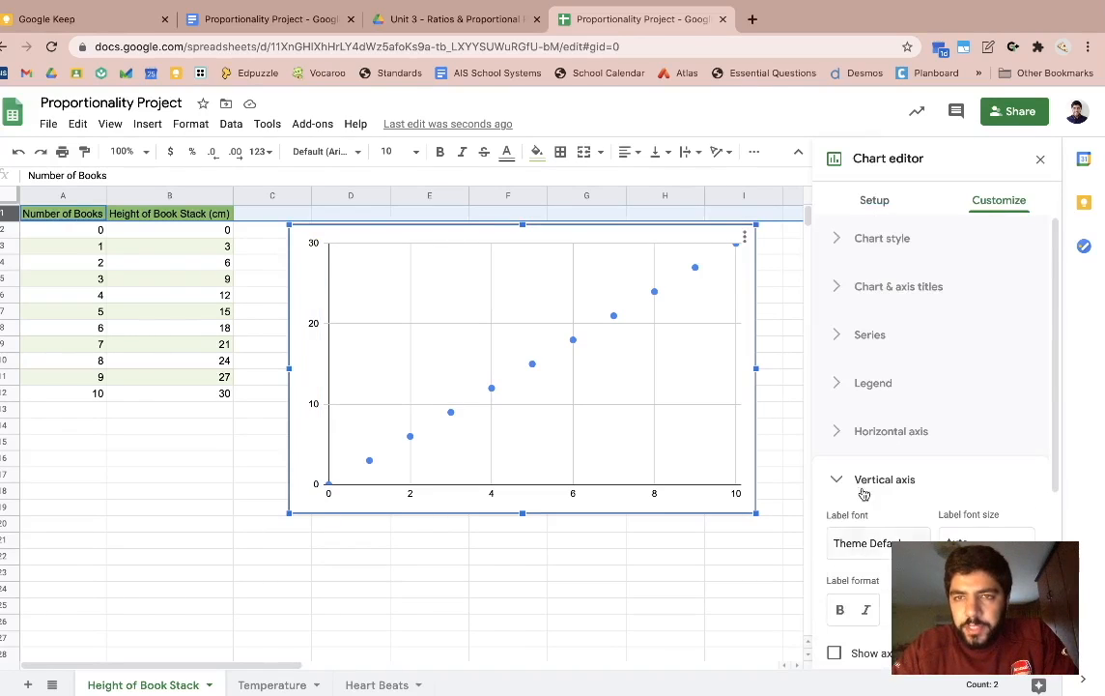
left_click(874, 200)
left_click(833, 593)
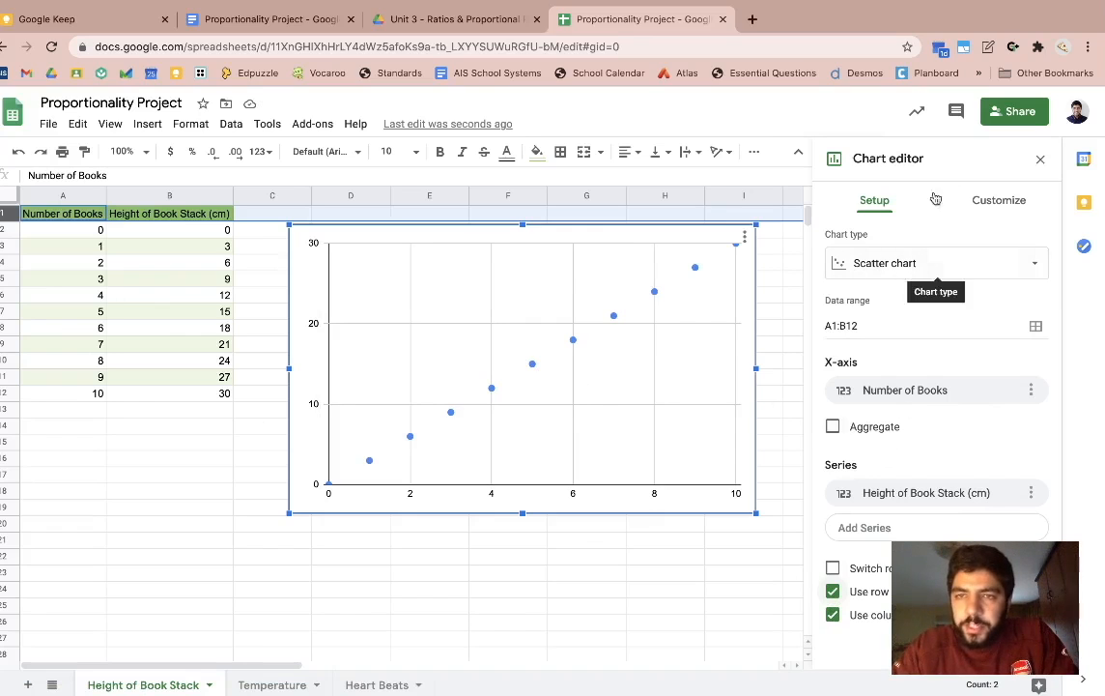
Step: Give the scatter chart the title "Height of Book Stack"
left_click(1008, 201)
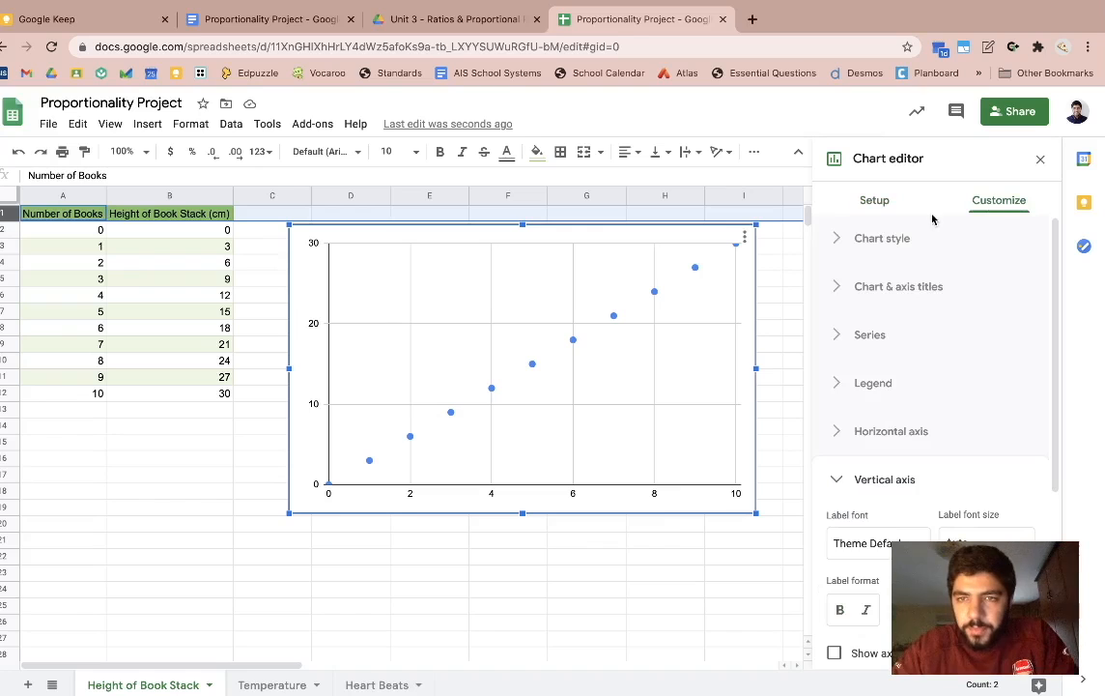
left_click(864, 290)
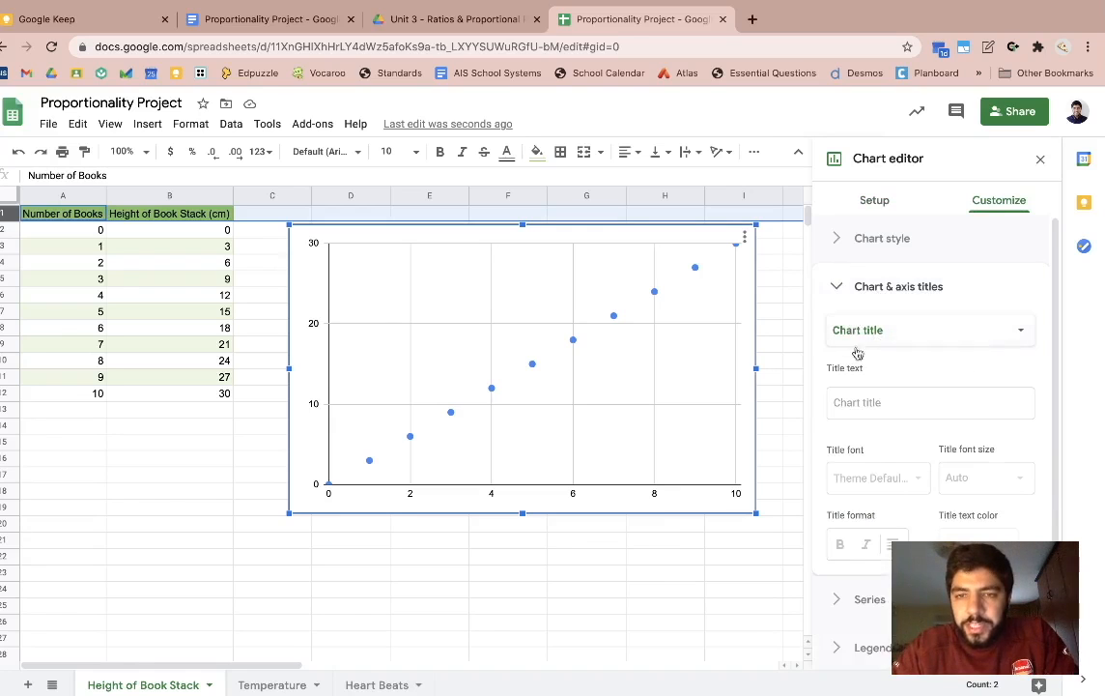
left_click(837, 405)
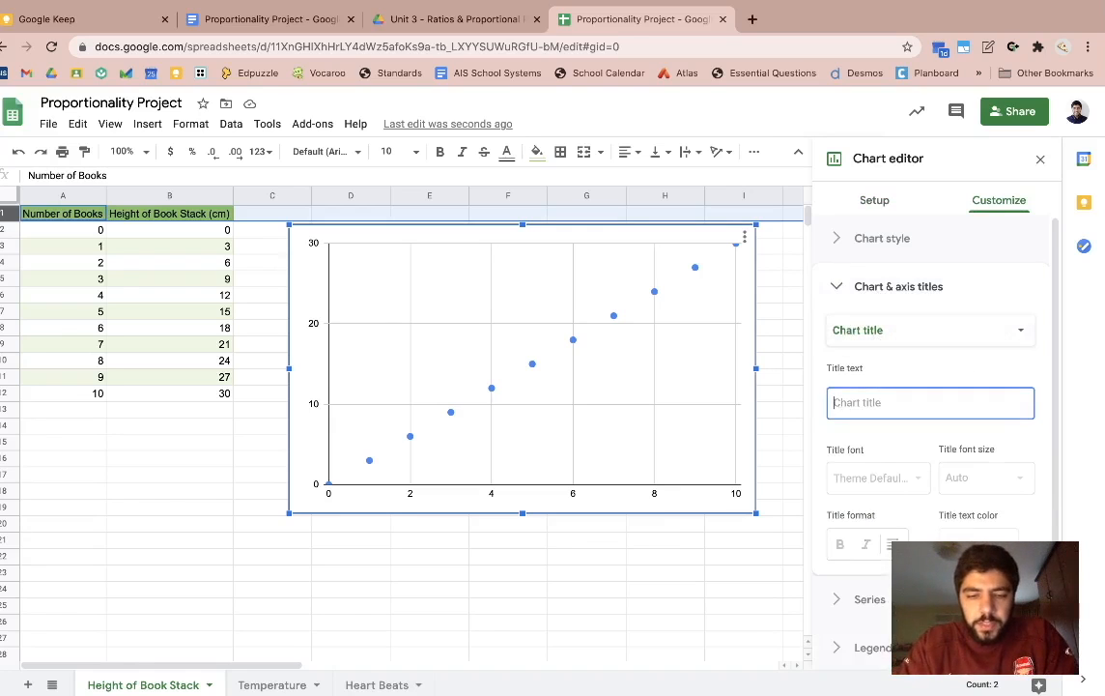
type("Height of Book Stack")
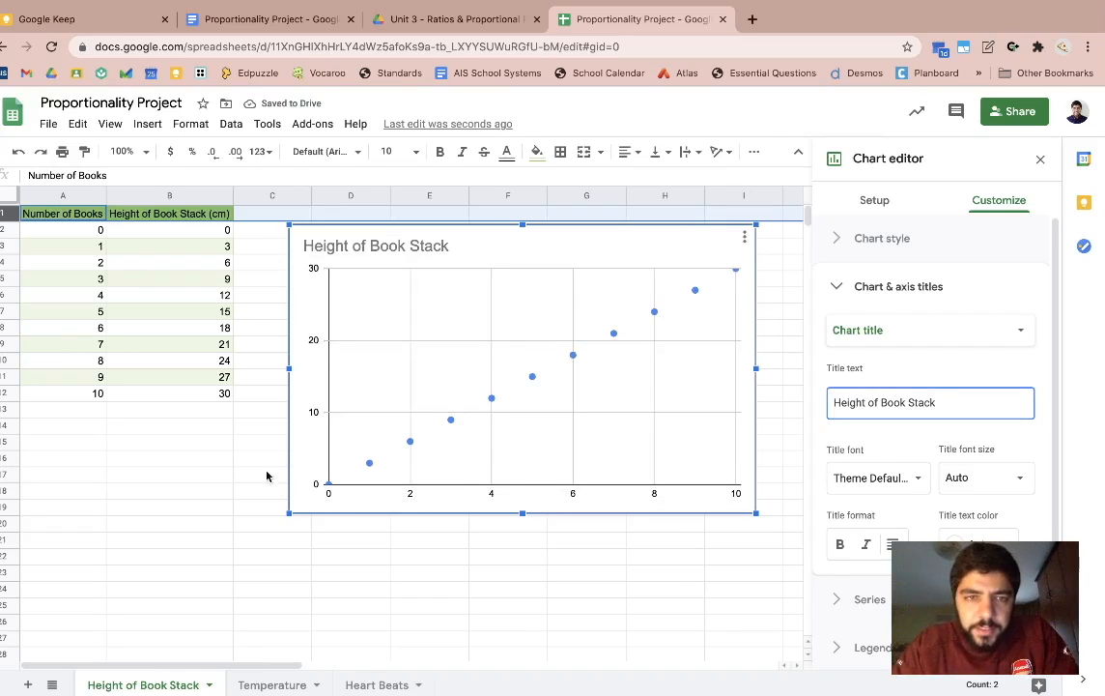
Step: Set the chart's horizontal axis title to "Number of Books"
left_click(880, 329)
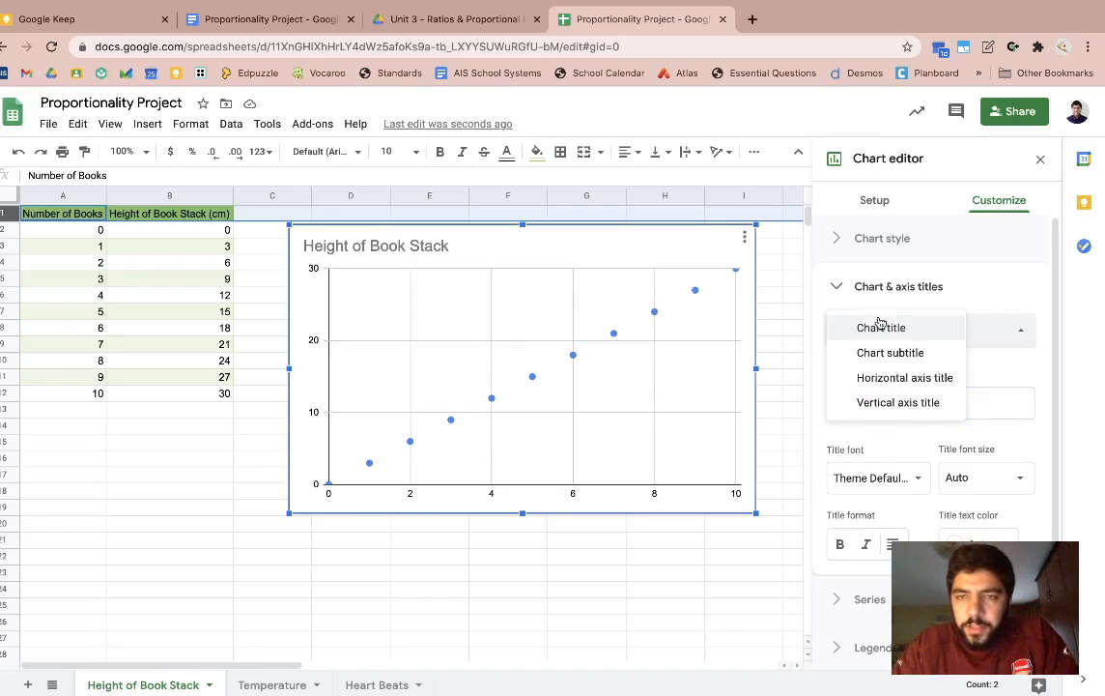
left_click(868, 377)
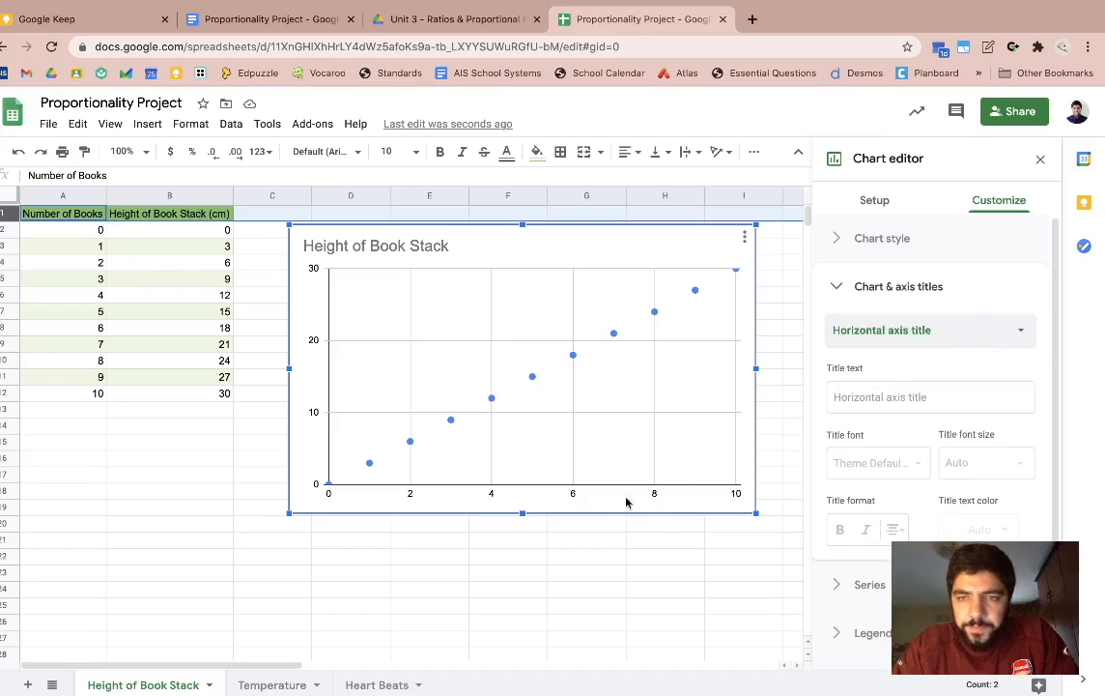
left_click(890, 398)
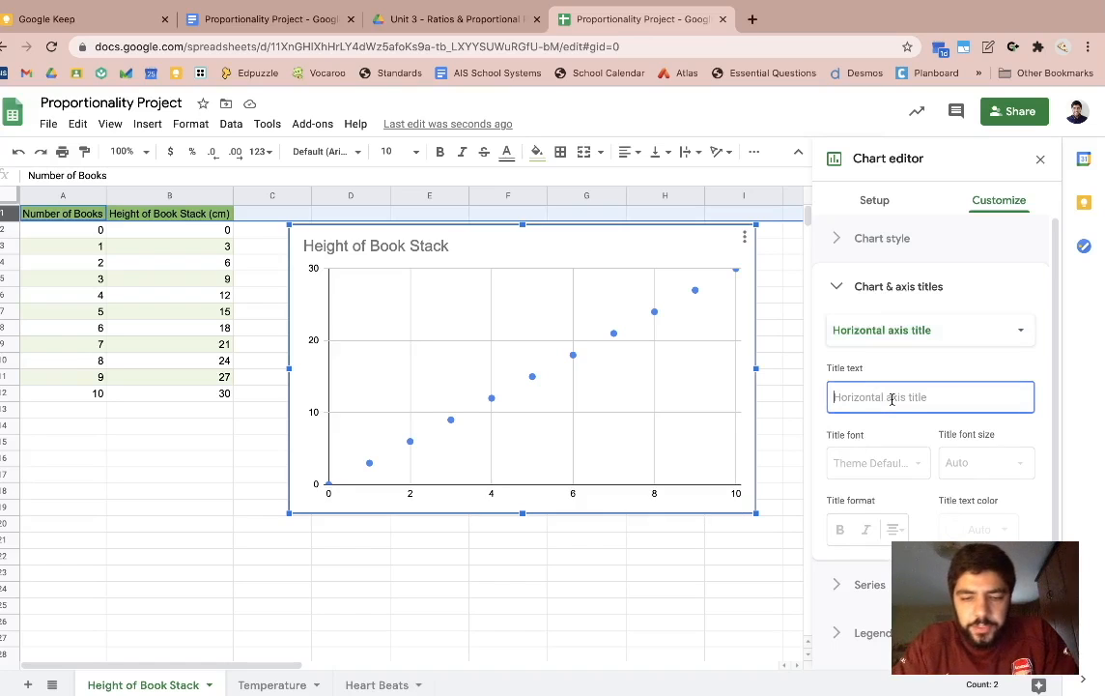
type("Number of Books")
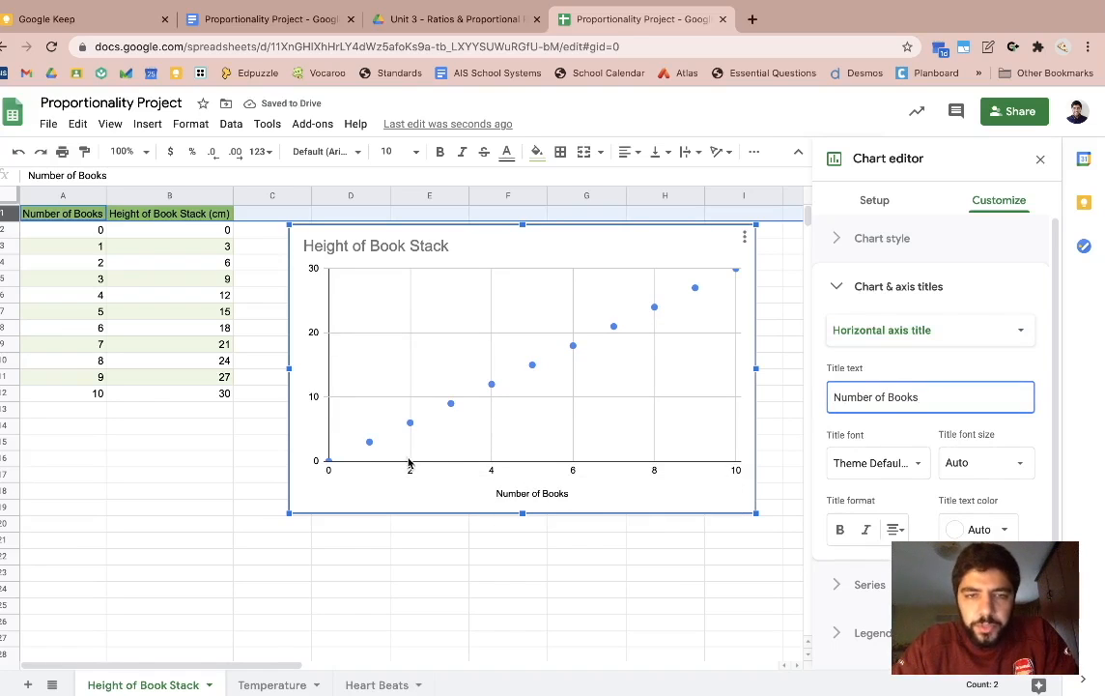
Step: Set the chart's vertical axis title to "Height of Book Stack (cm)"
left_click(948, 361)
left_click(930, 329)
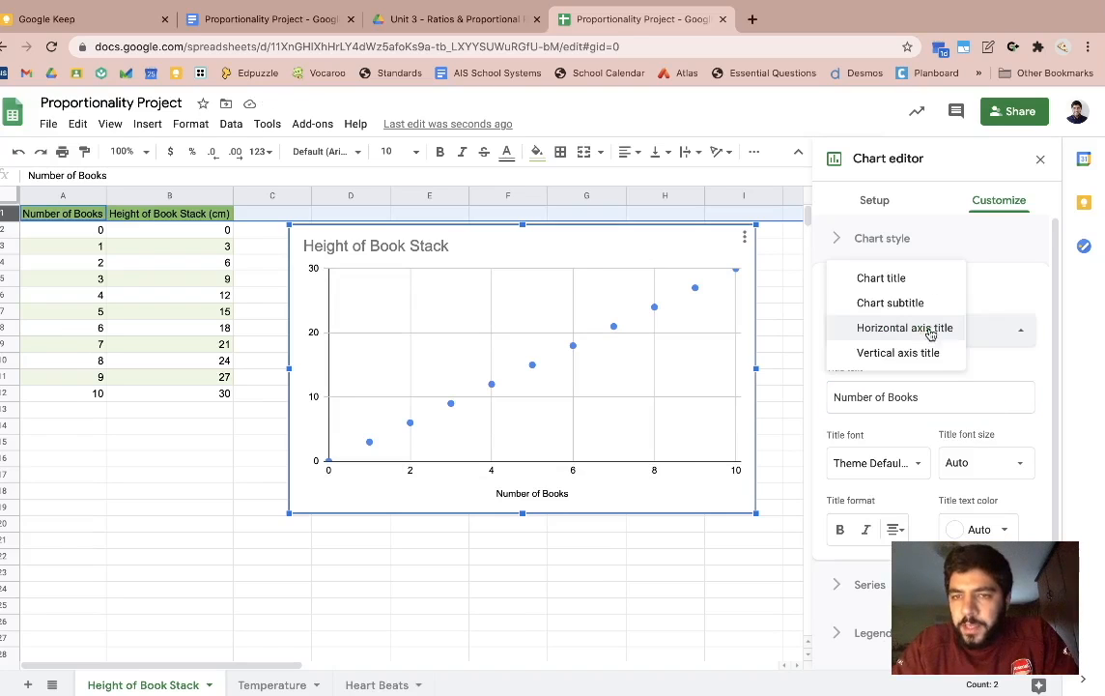
left_click(886, 353)
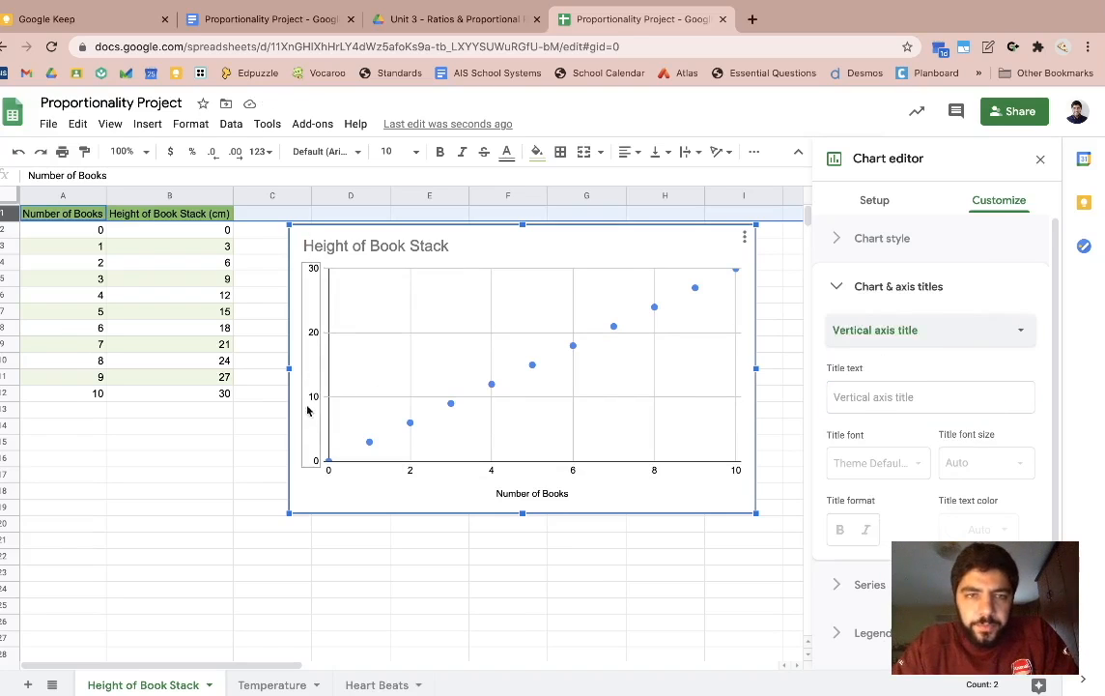
left_click(833, 395)
type("Height ")
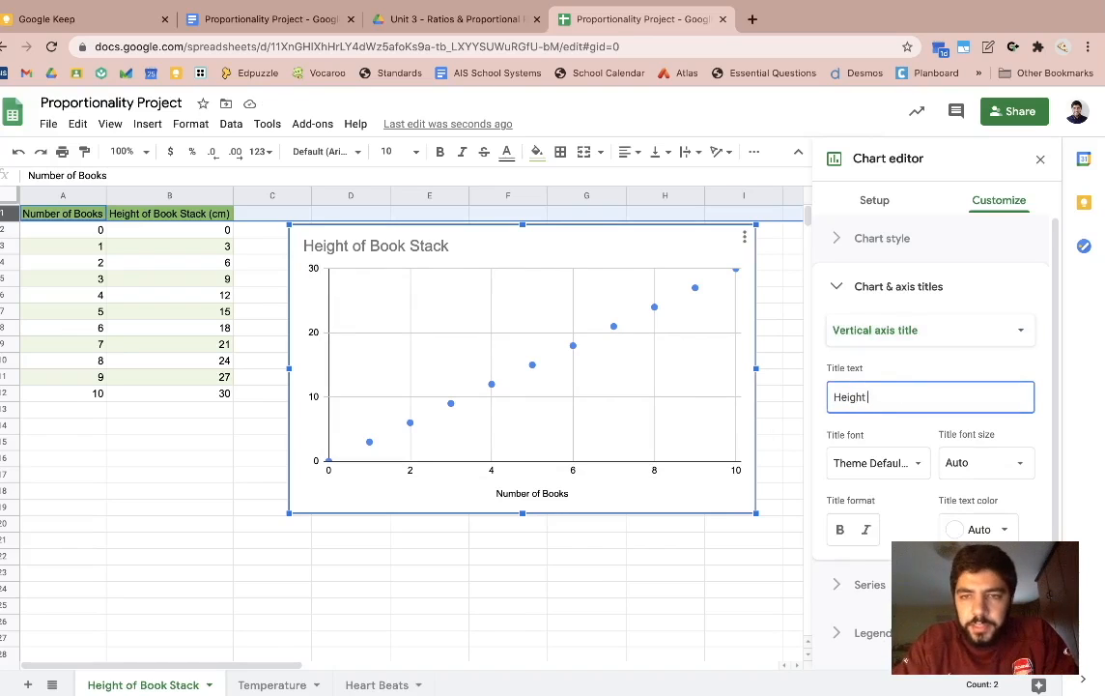
type("of Book St")
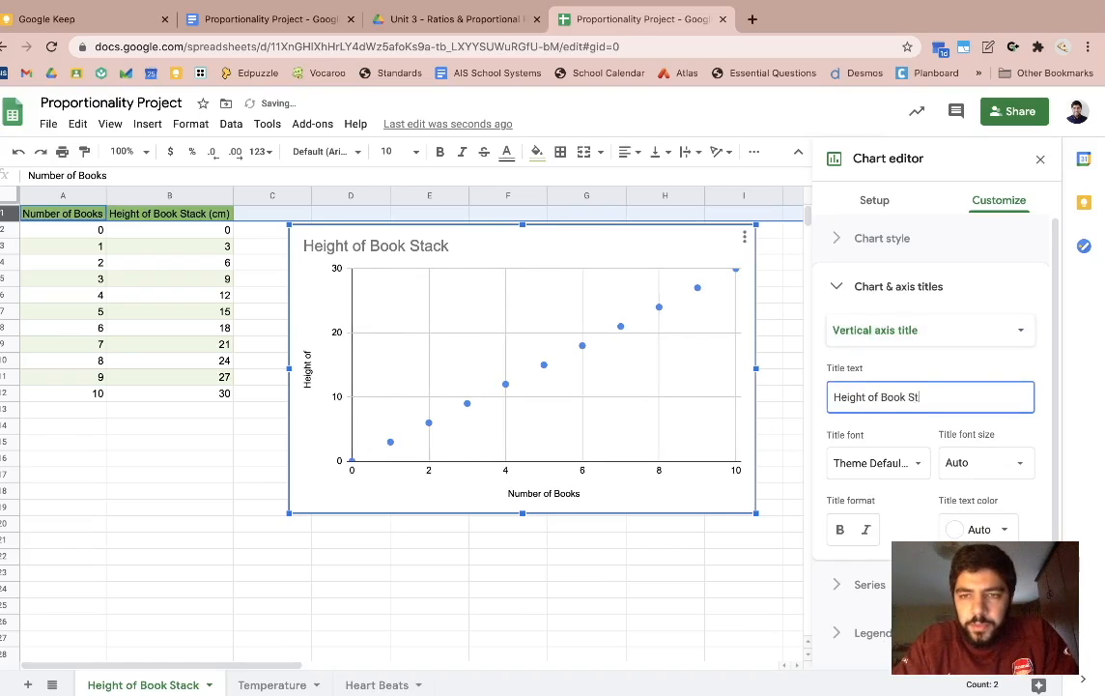
type("ack (")
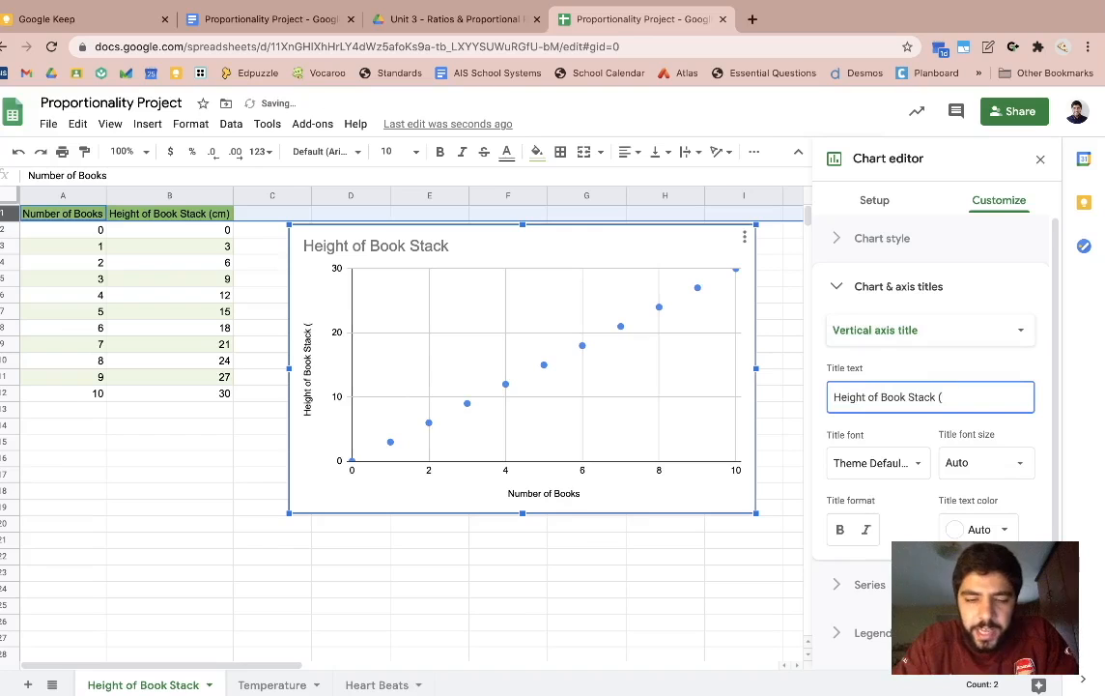
type("cm)")
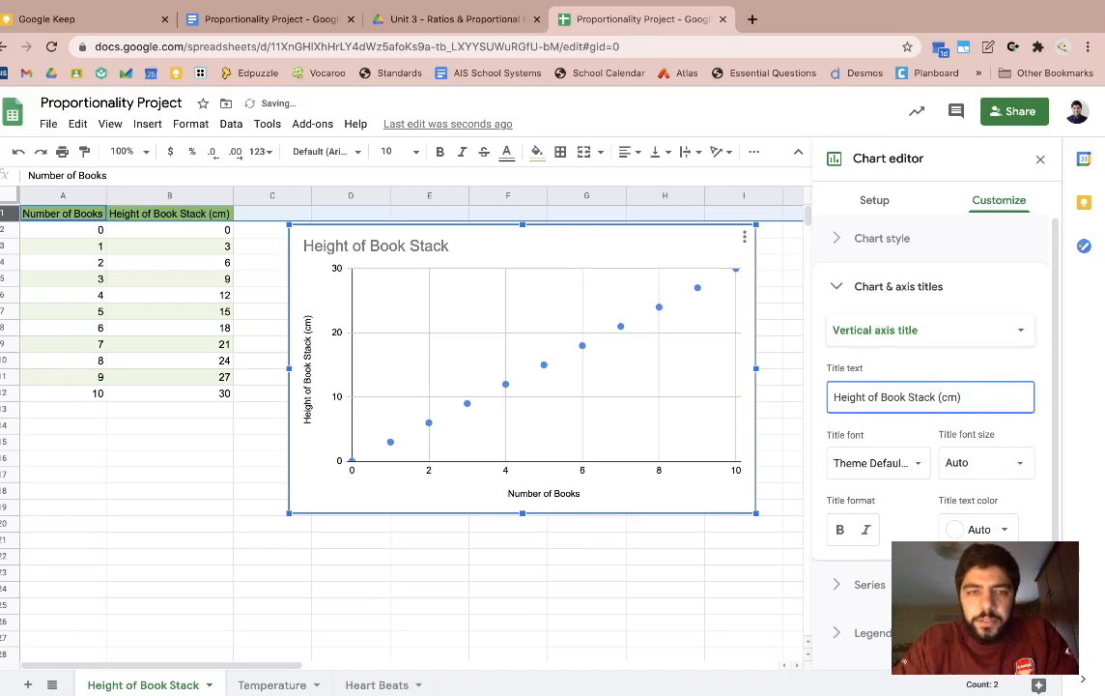
left_click(692, 421)
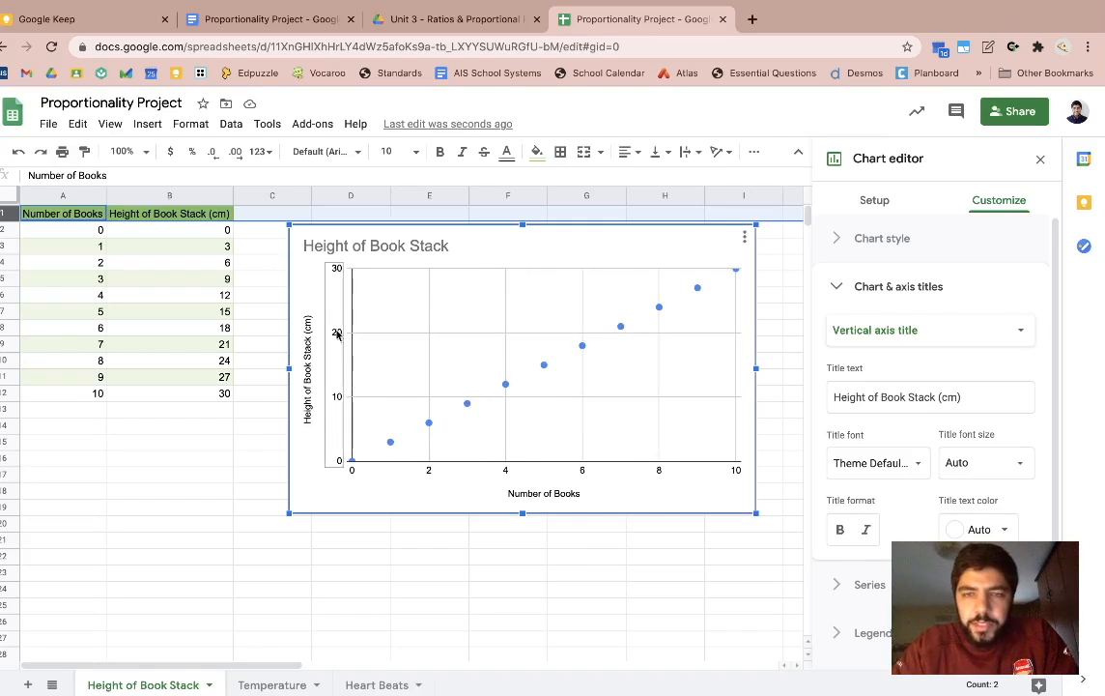
Step: Try major steps of 10 and 5 for the vertical axis gridlines, and set the major step to 1
scroll(914, 455, "down", 2)
scroll(914, 455, "down", 1)
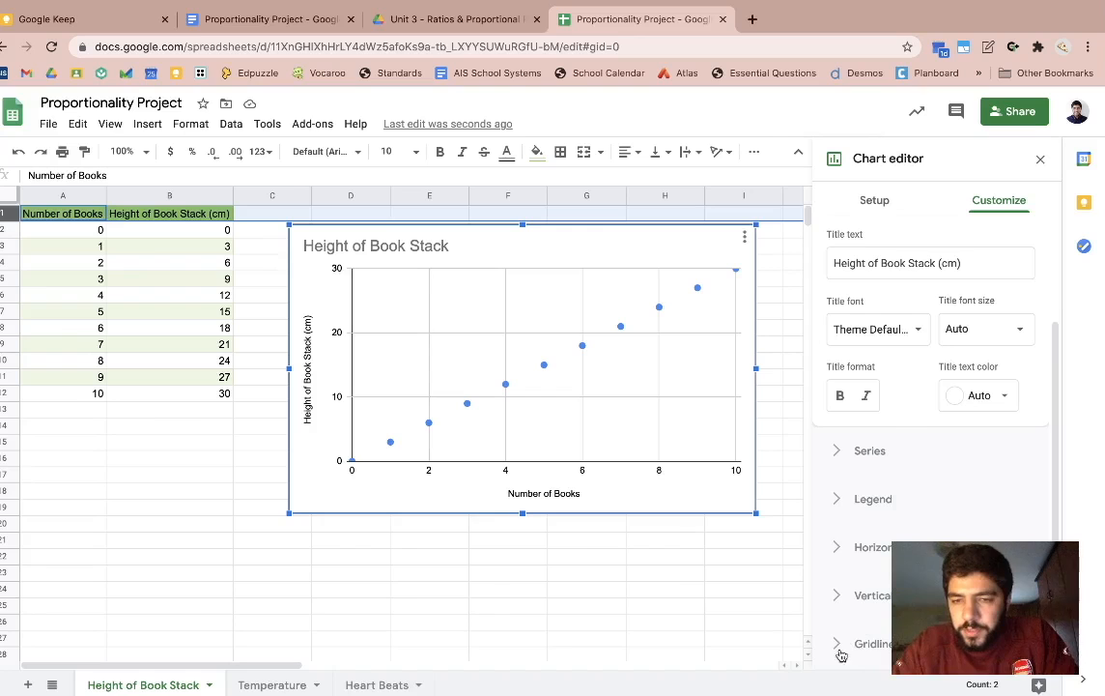
left_click(882, 652)
scroll(922, 514, "down", 4)
scroll(921, 514, "down", 1)
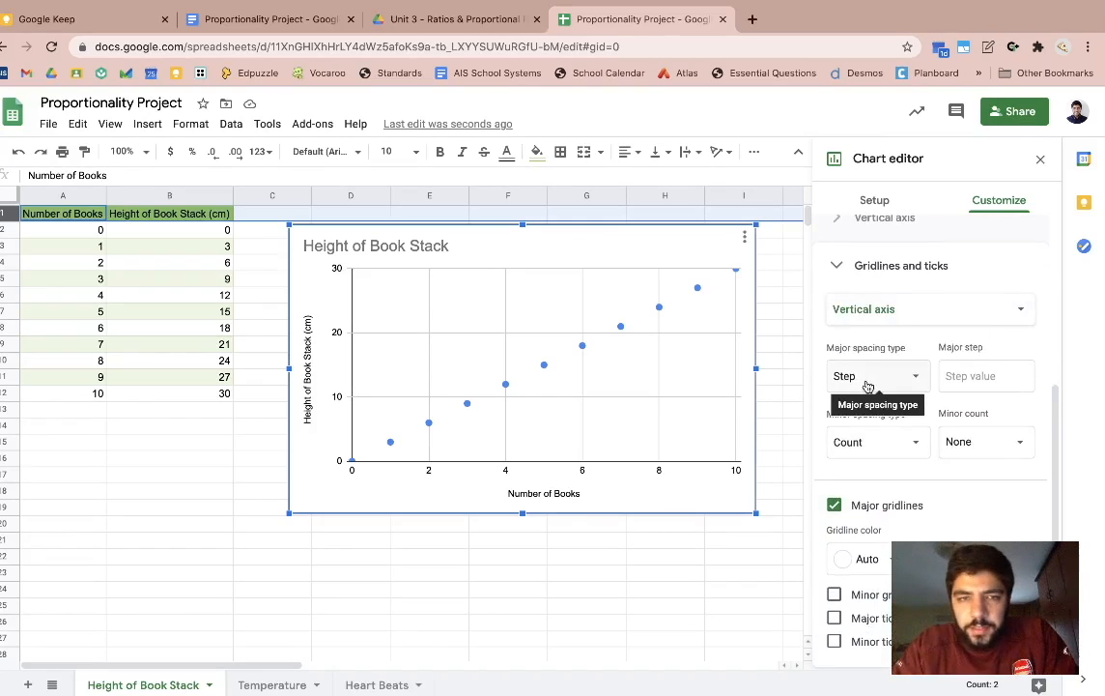
left_click(958, 377)
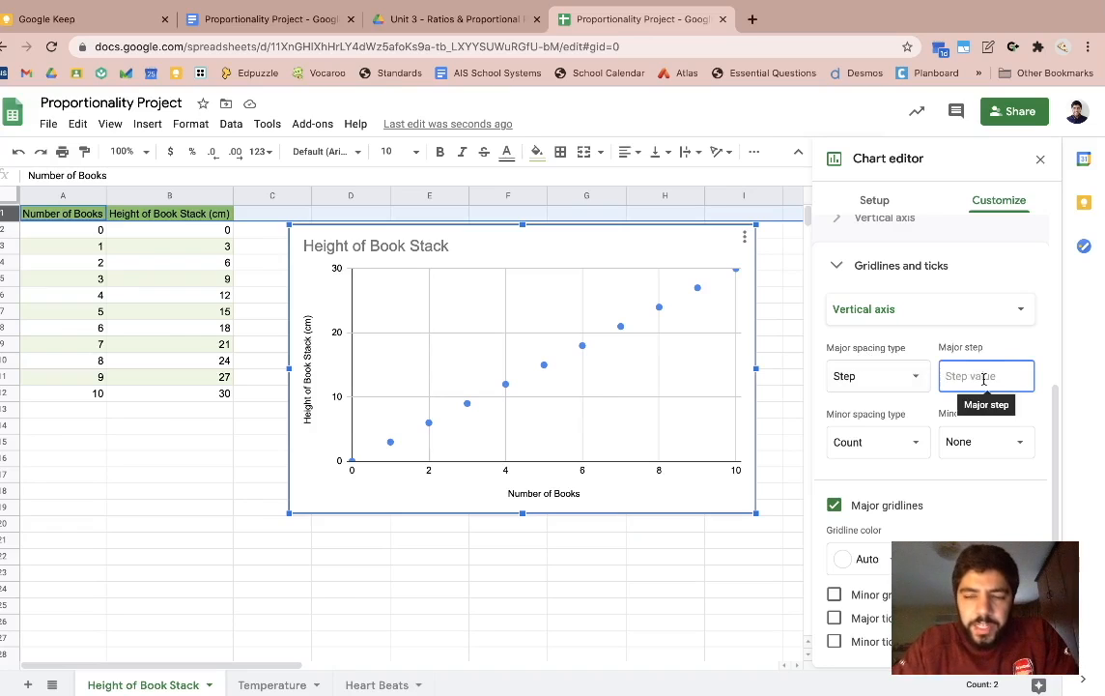
type("10")
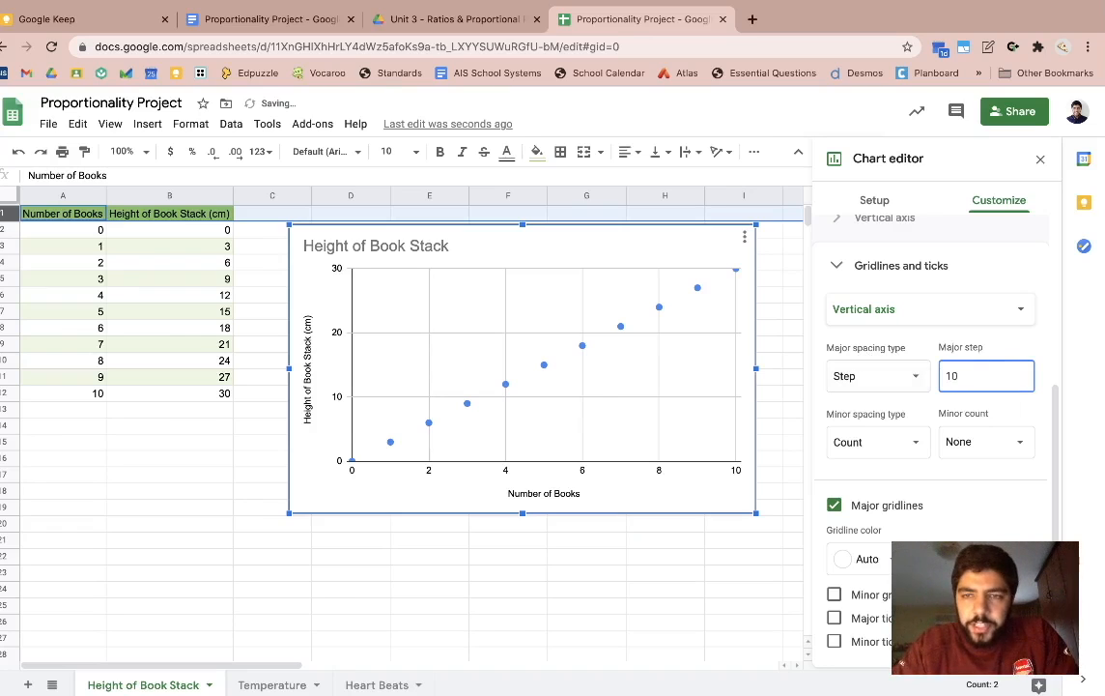
key("BackSpace")
type("5")
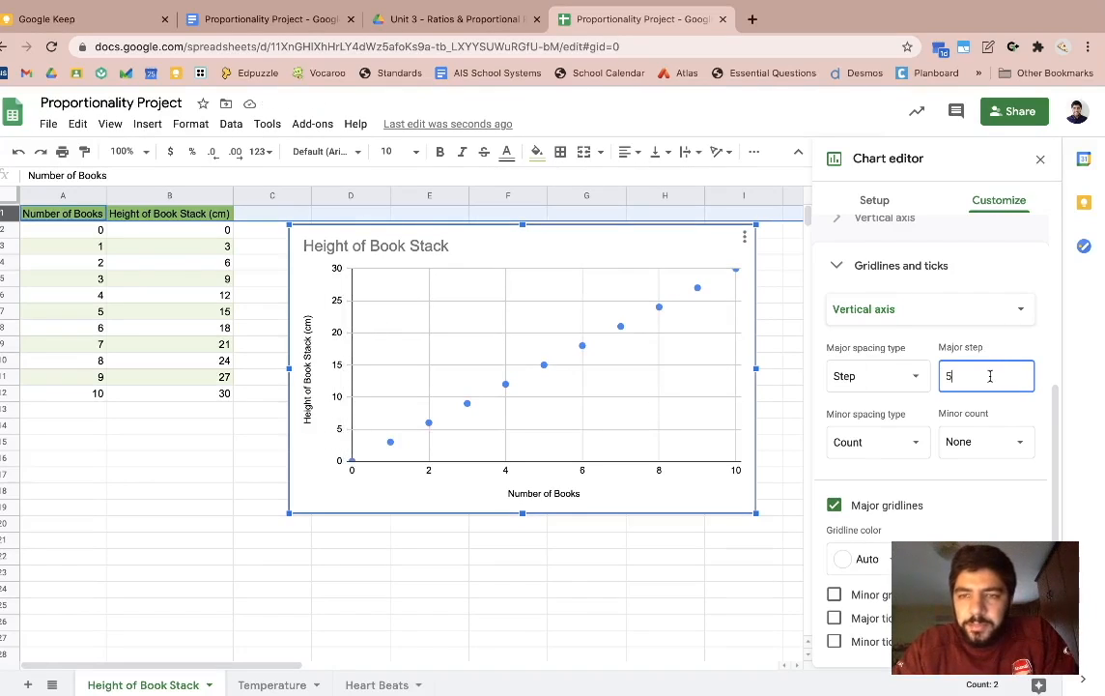
key("BackSpace")
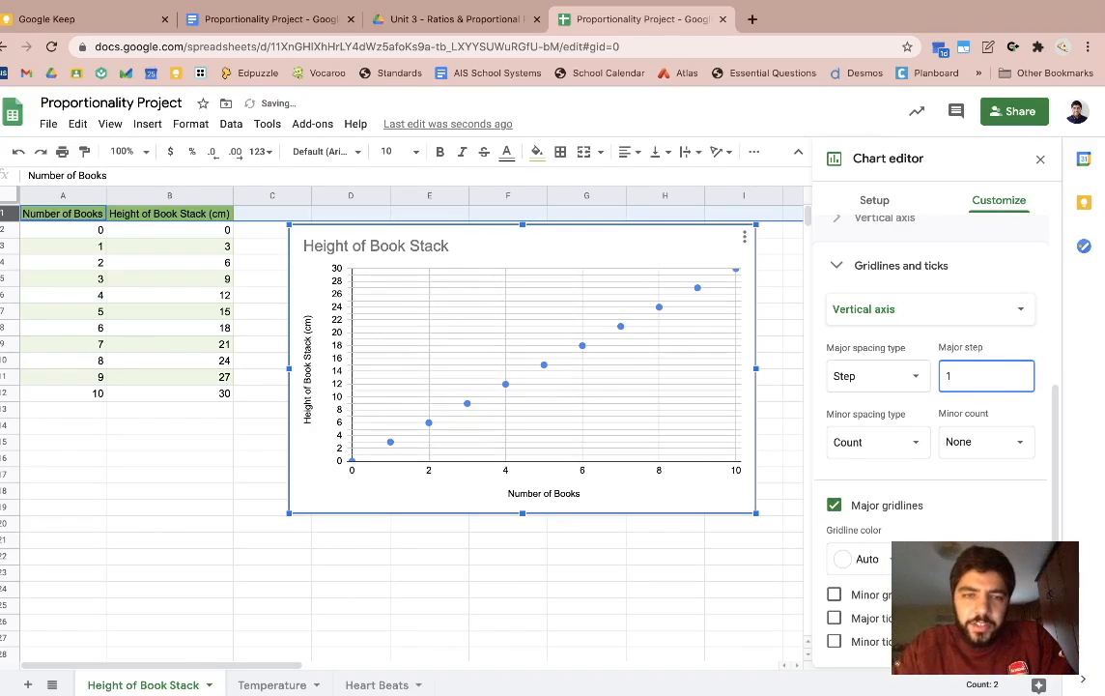
Step: Set the chart's major gridline step to 3 on the vertical axis and 1 on the horizontal axis, and close the chart editor
key("BackSpace")
type("3")
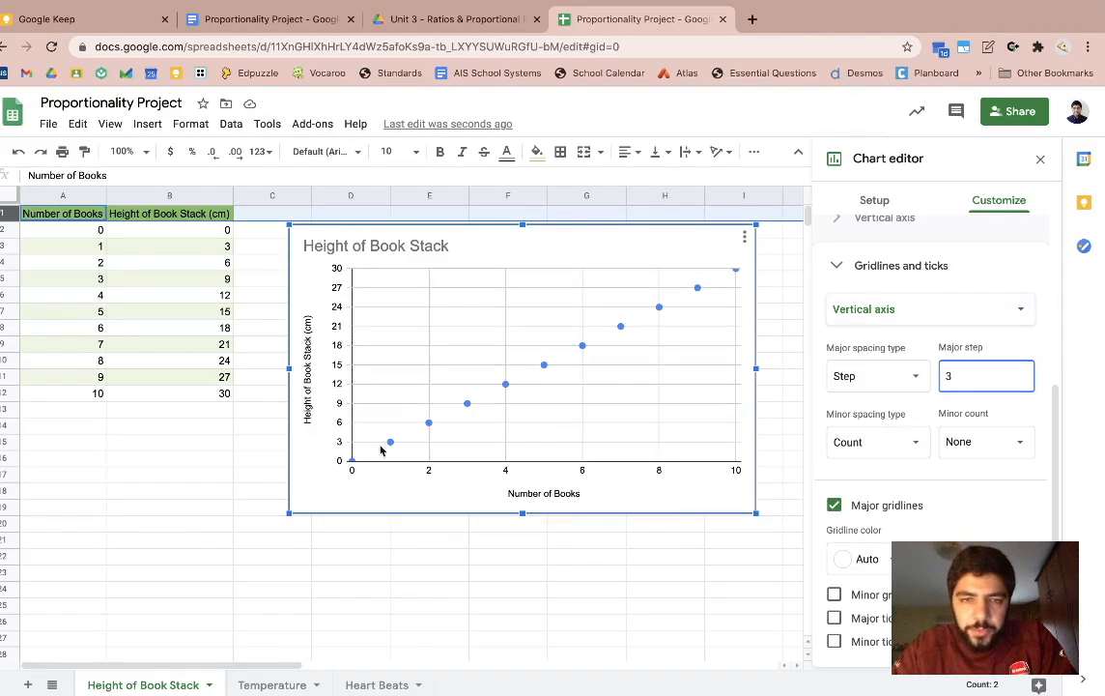
left_click(931, 313)
left_click(918, 282)
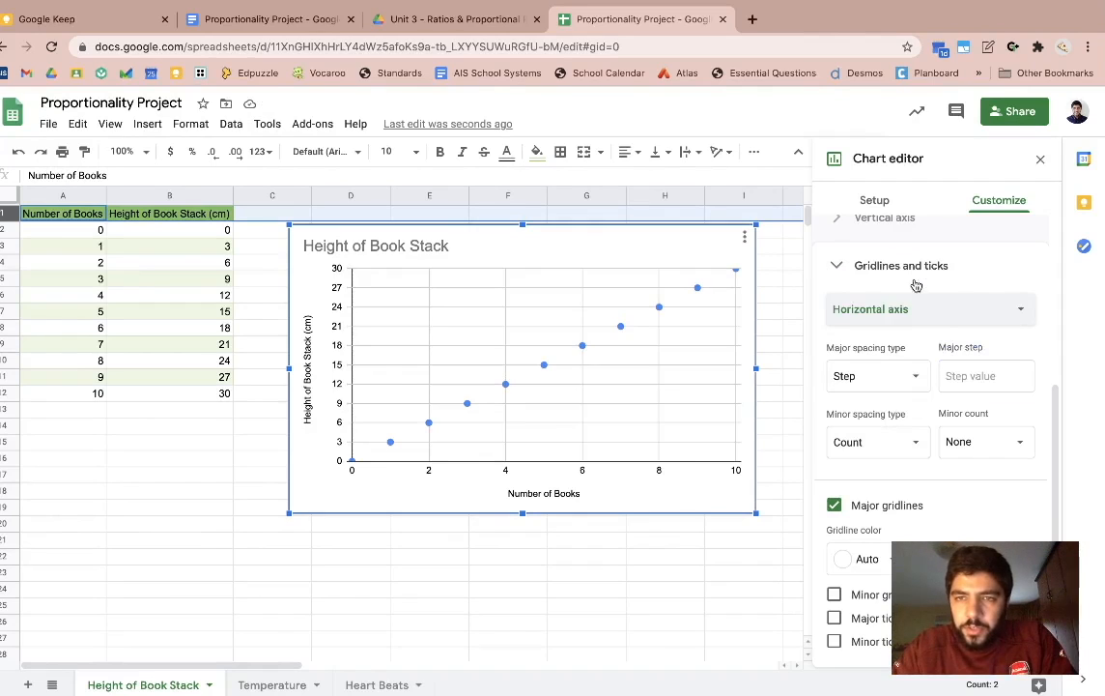
left_click(960, 379)
type("1")
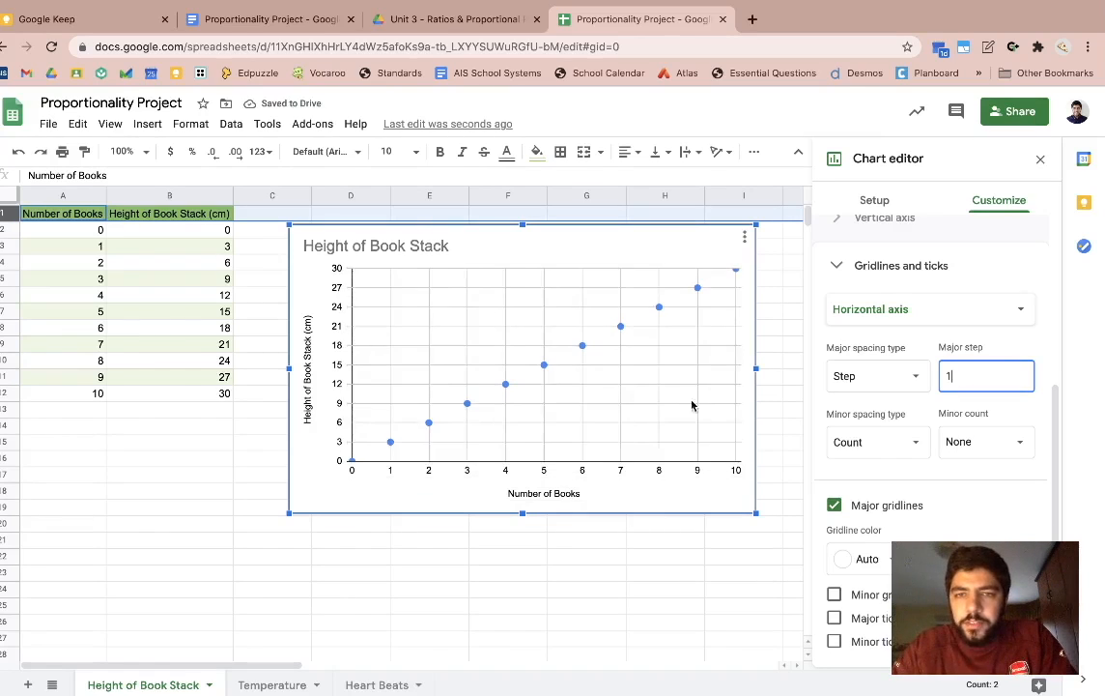
left_click(1030, 344)
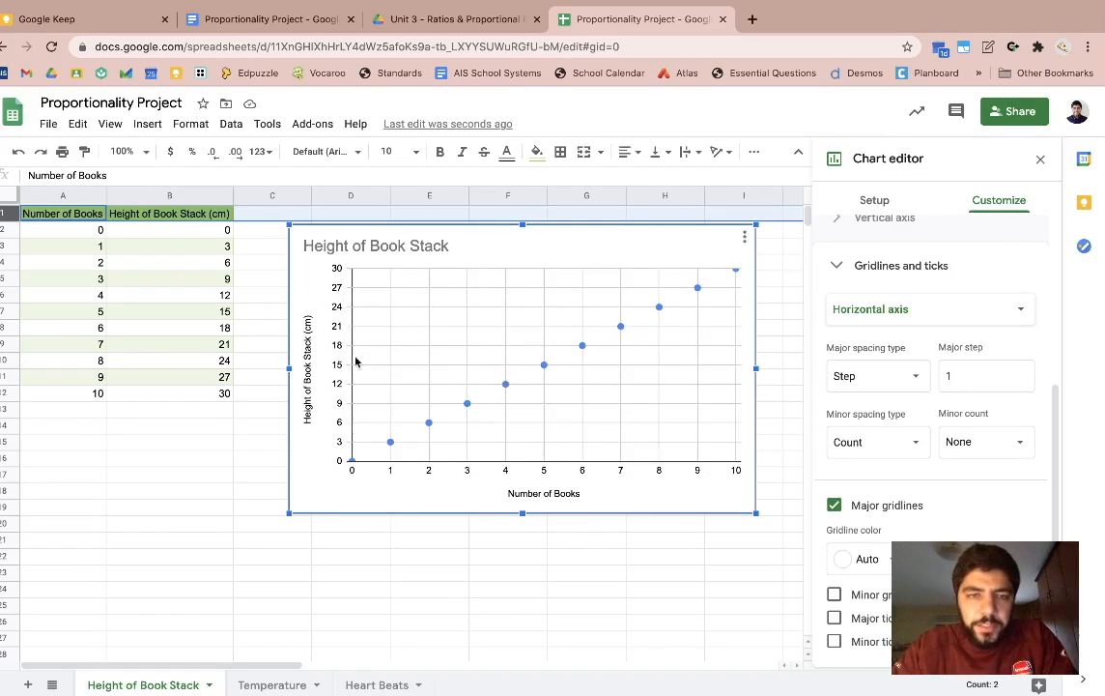
left_click(838, 272)
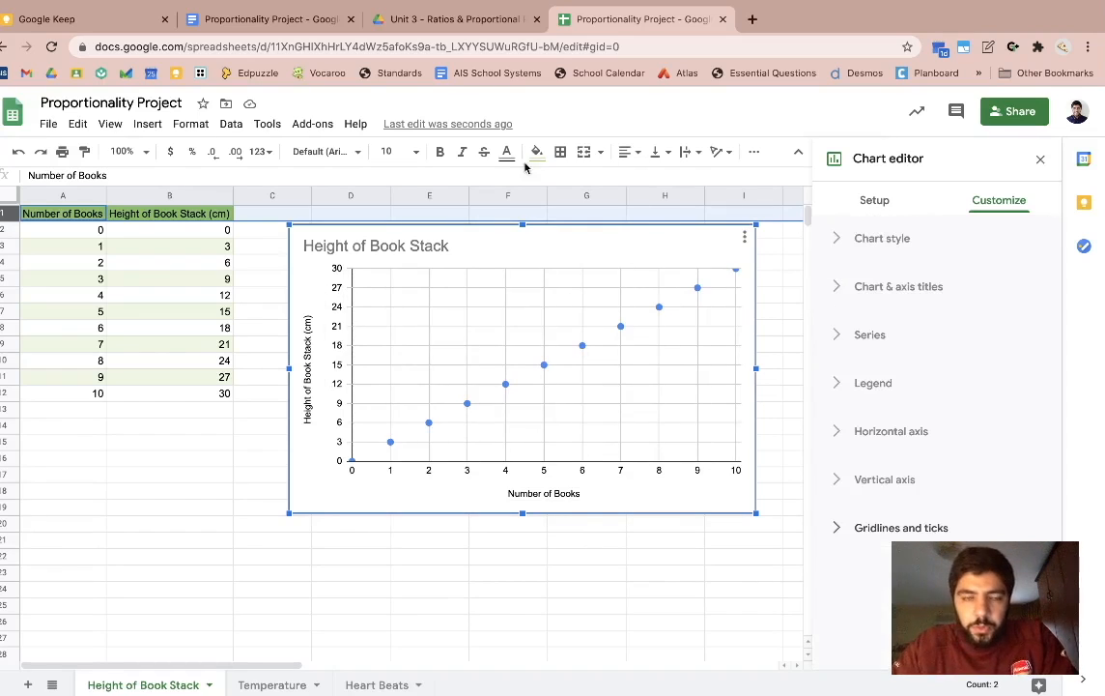
left_click(508, 559)
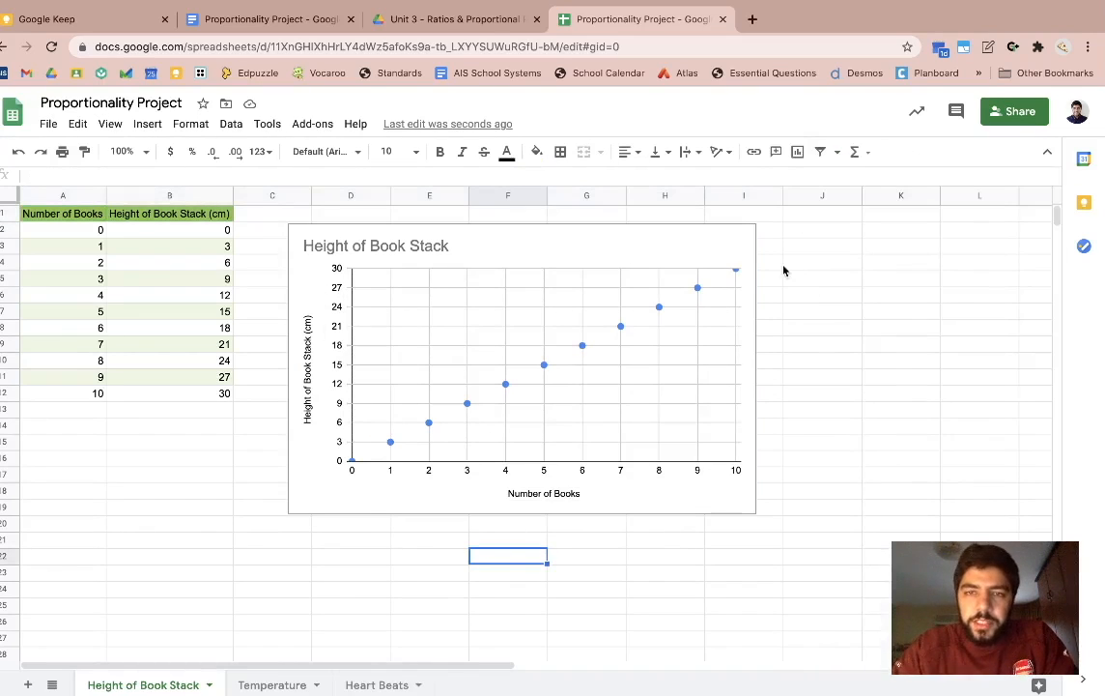
Step: Download the Height of Book Stack chart as a PNG image
left_click(794, 240)
left_click(739, 240)
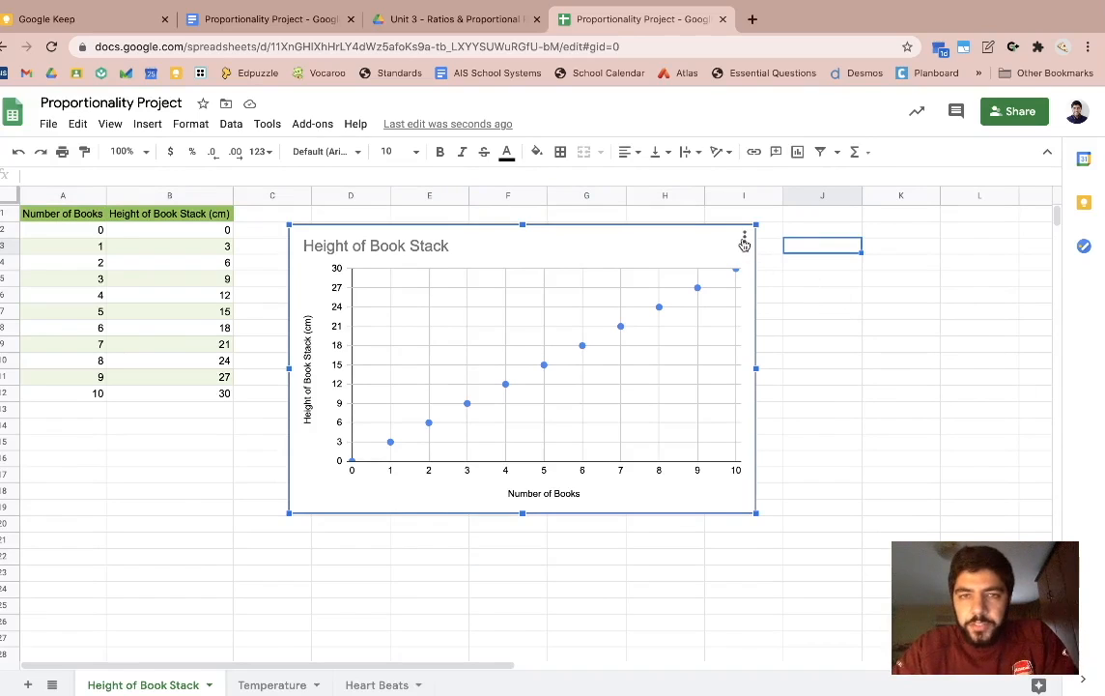
left_click(745, 239)
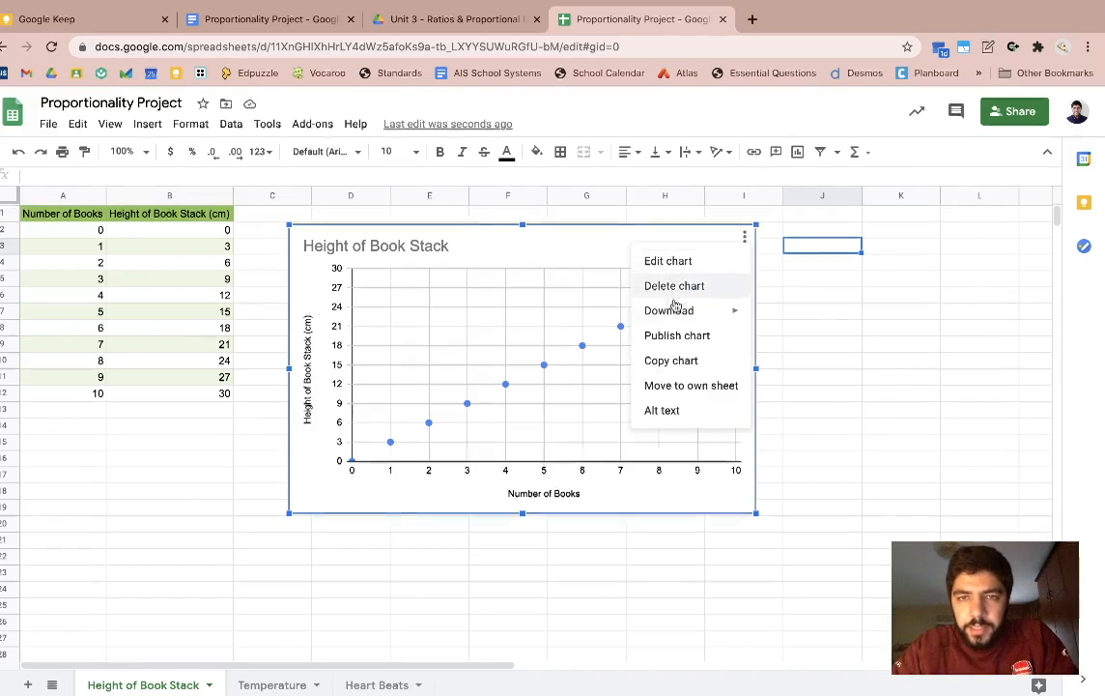
mouse_move(674, 314)
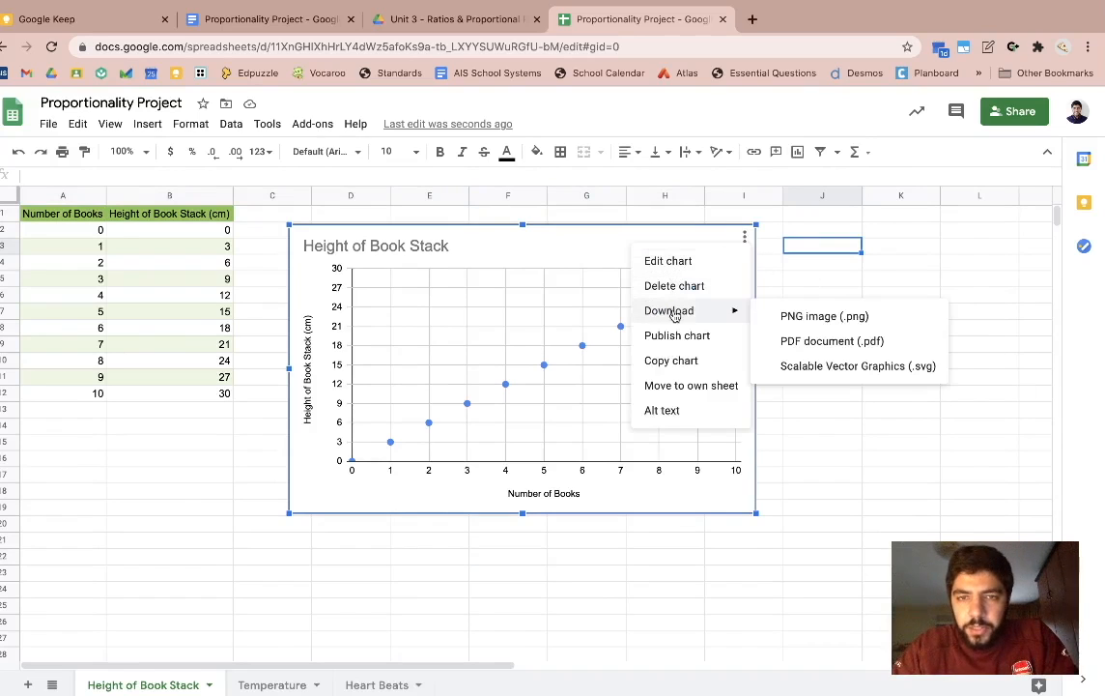
left_click(795, 318)
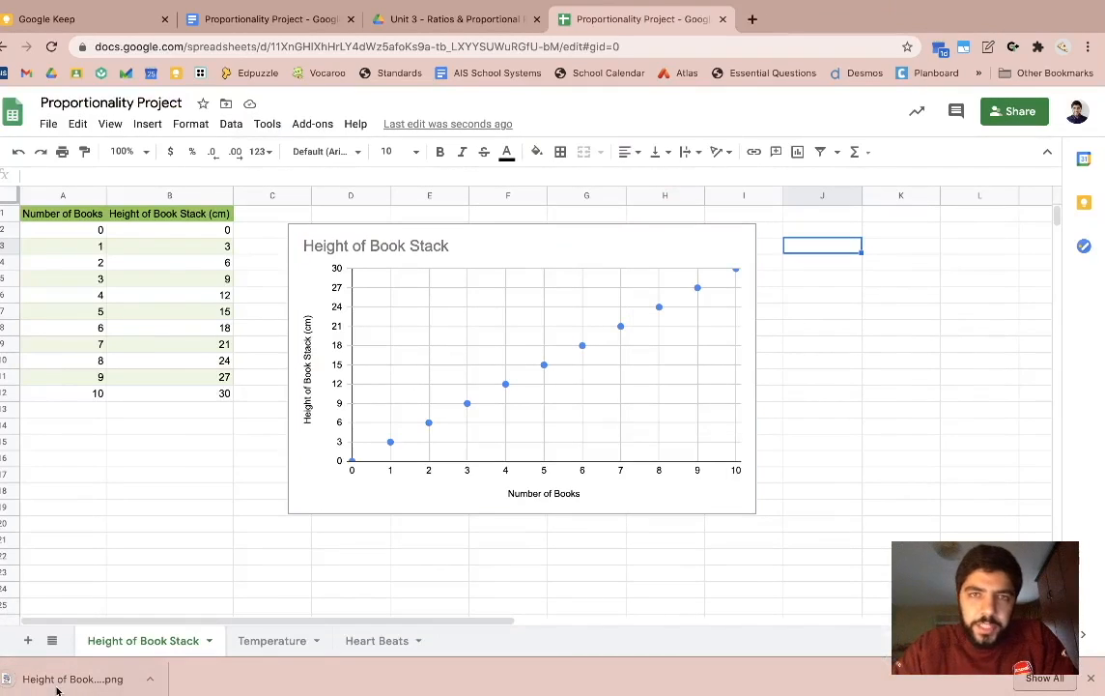
Step: Open the downloaded Height of Book Stack.png in Preview, check the chart image at a larger size, and close it
left_click(268, 22)
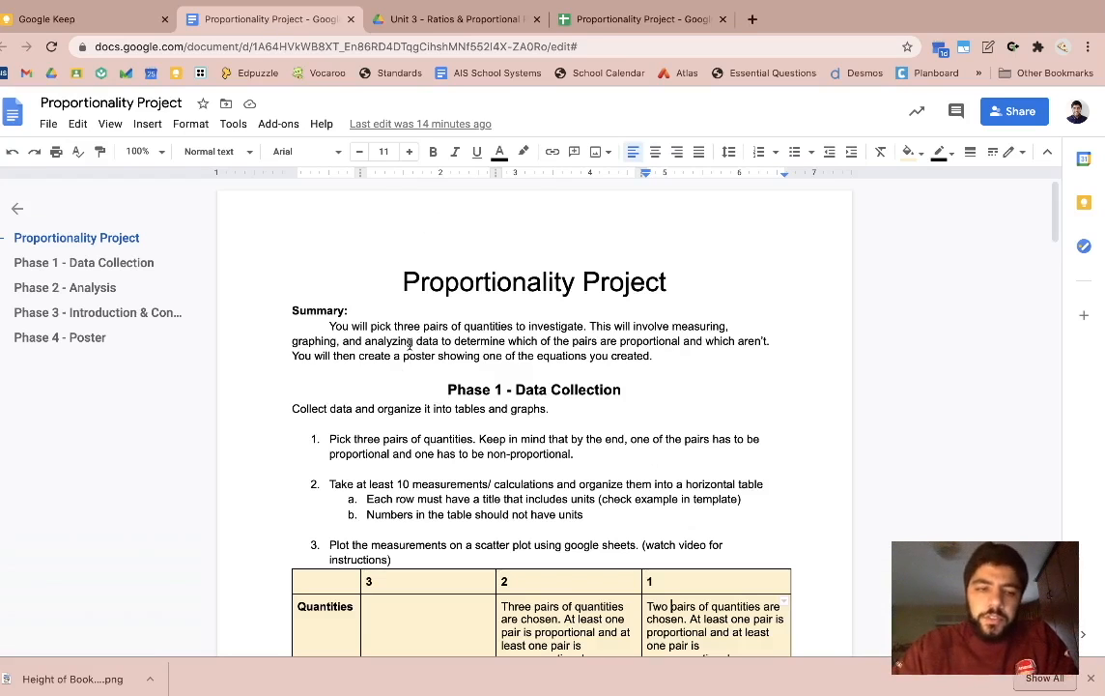
left_click(58, 678)
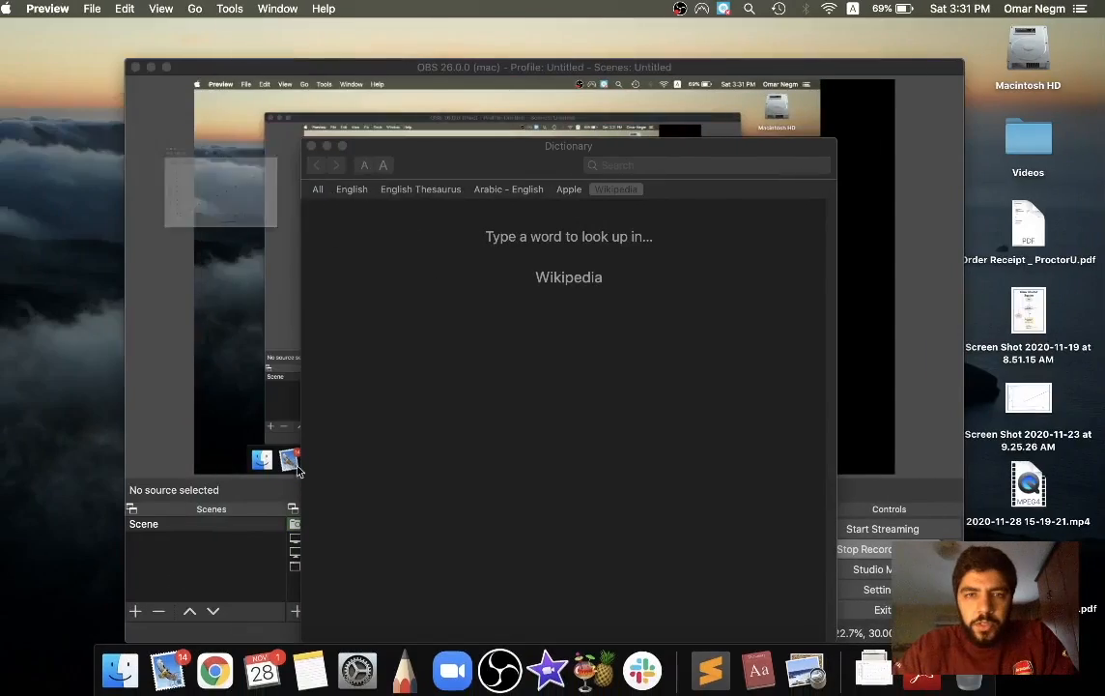
left_click_drag(328, 32, 615, 102)
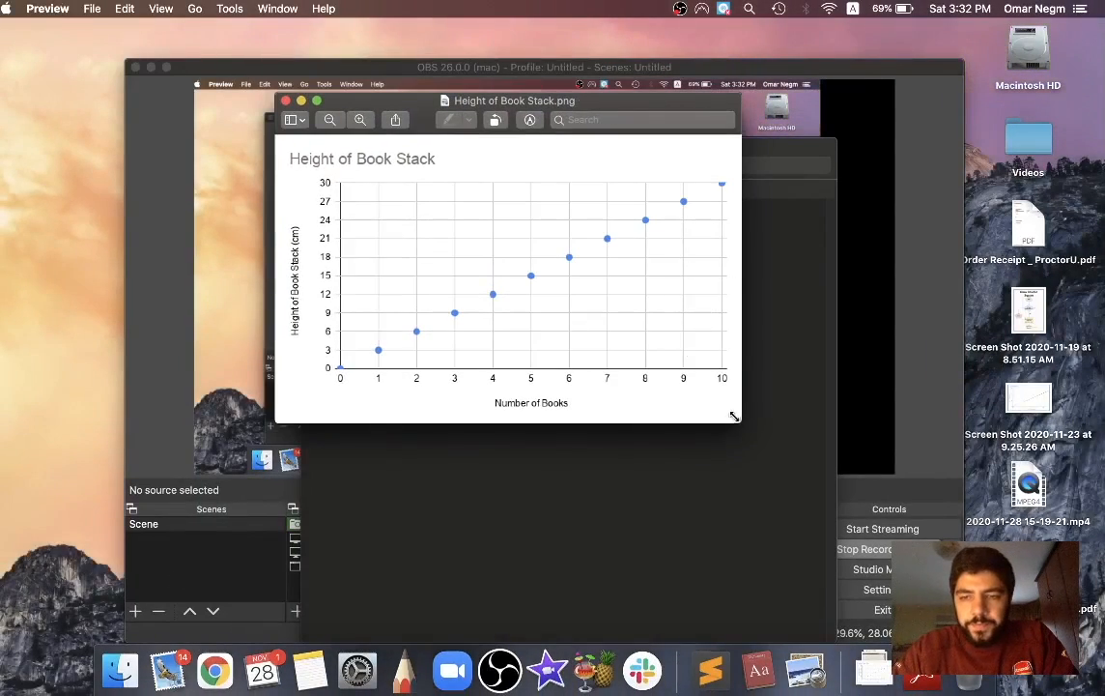
left_click_drag(734, 421, 894, 516)
left_click(285, 101)
Step: Return to the Proportionality Project document in Chrome and review the Phase 1 - Data Collection instructions and rubric
key("ctrl+Right")
scroll(529, 338, "down", 1)
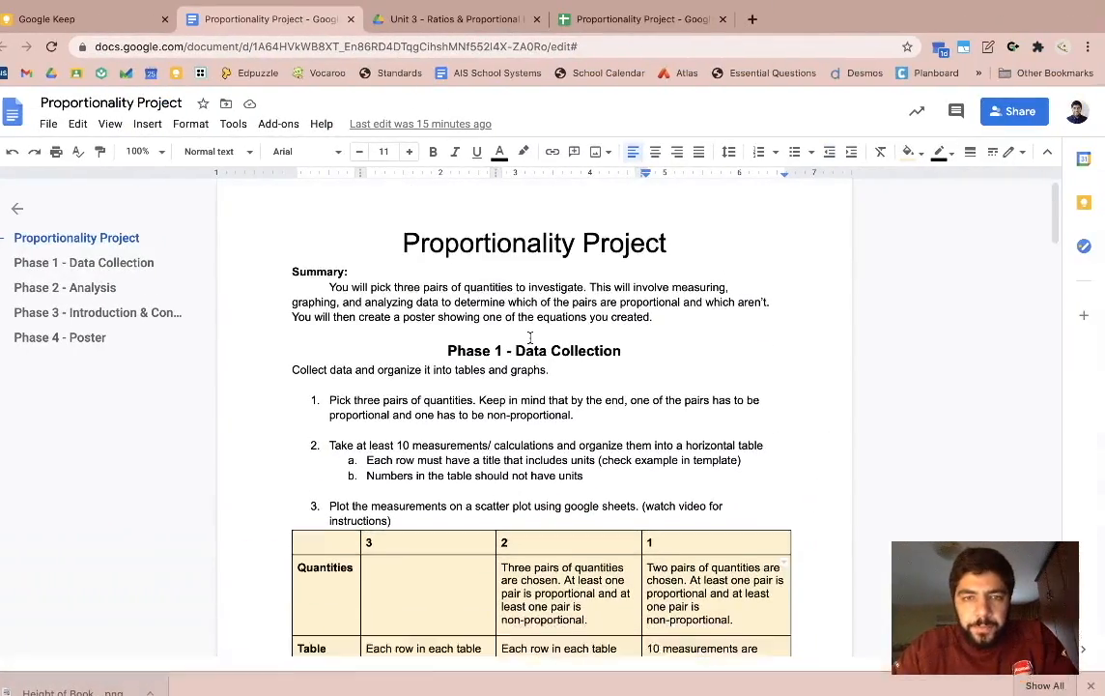
scroll(530, 337, "down", 1)
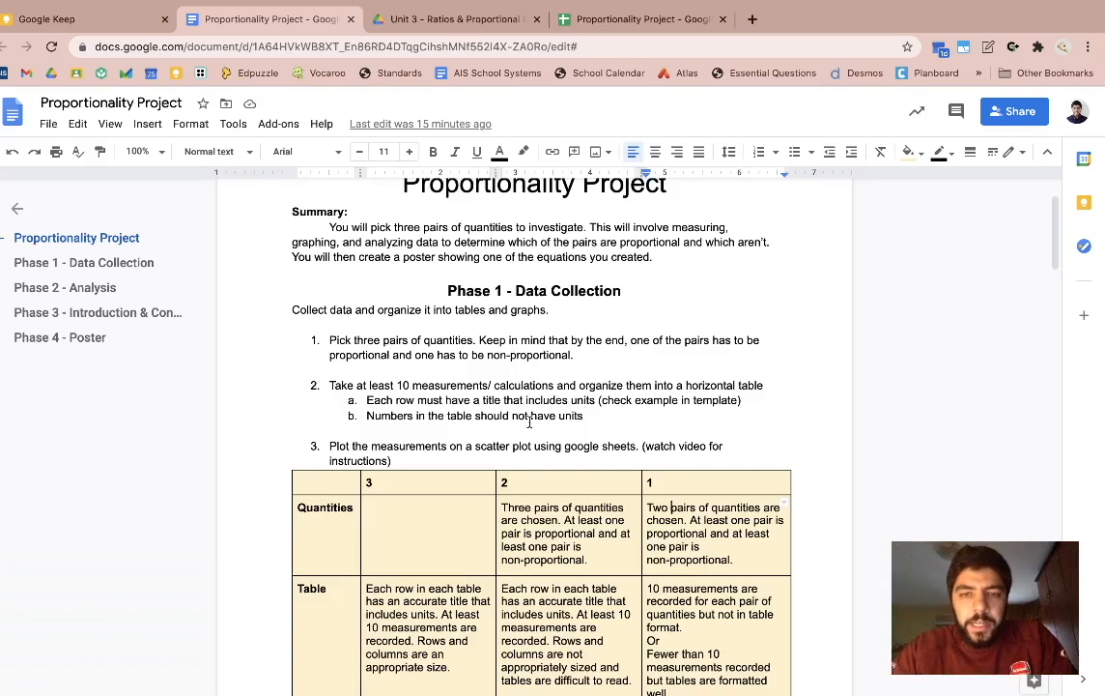
left_click(628, 358)
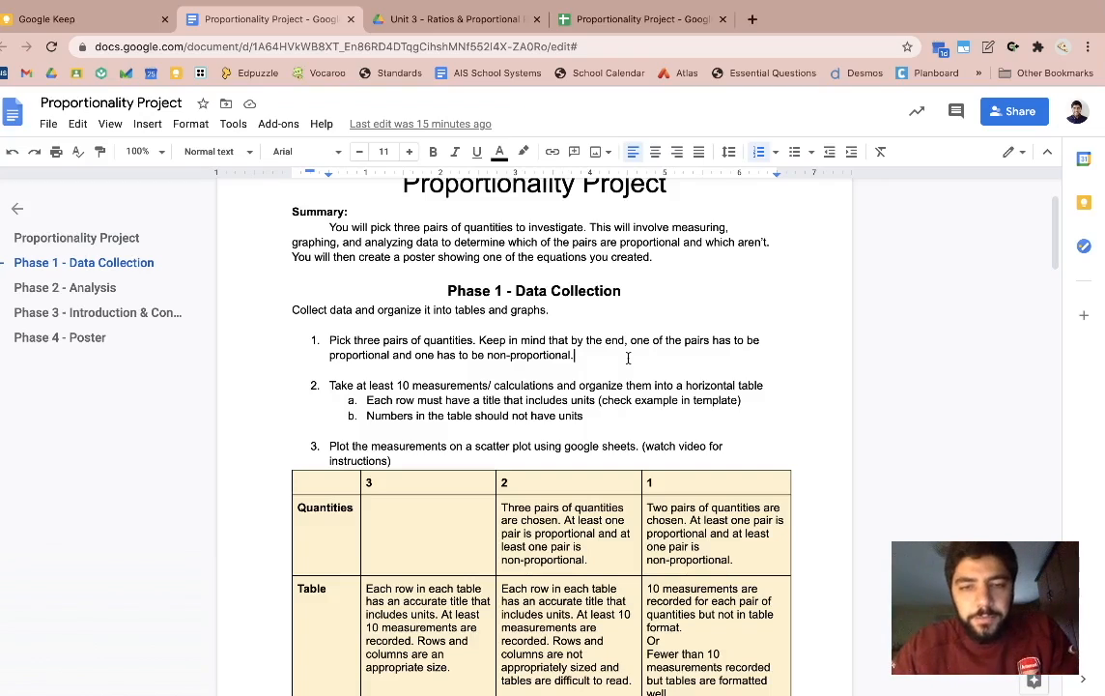
scroll(628, 358, "down", 4)
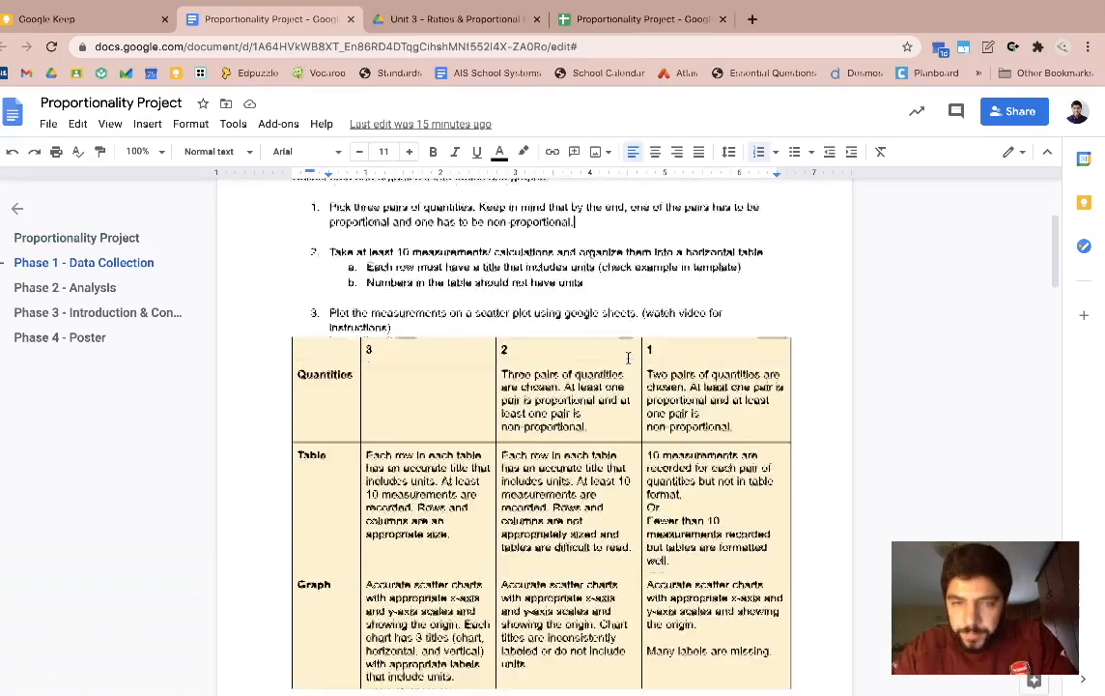
scroll(580, 386, "up", 5)
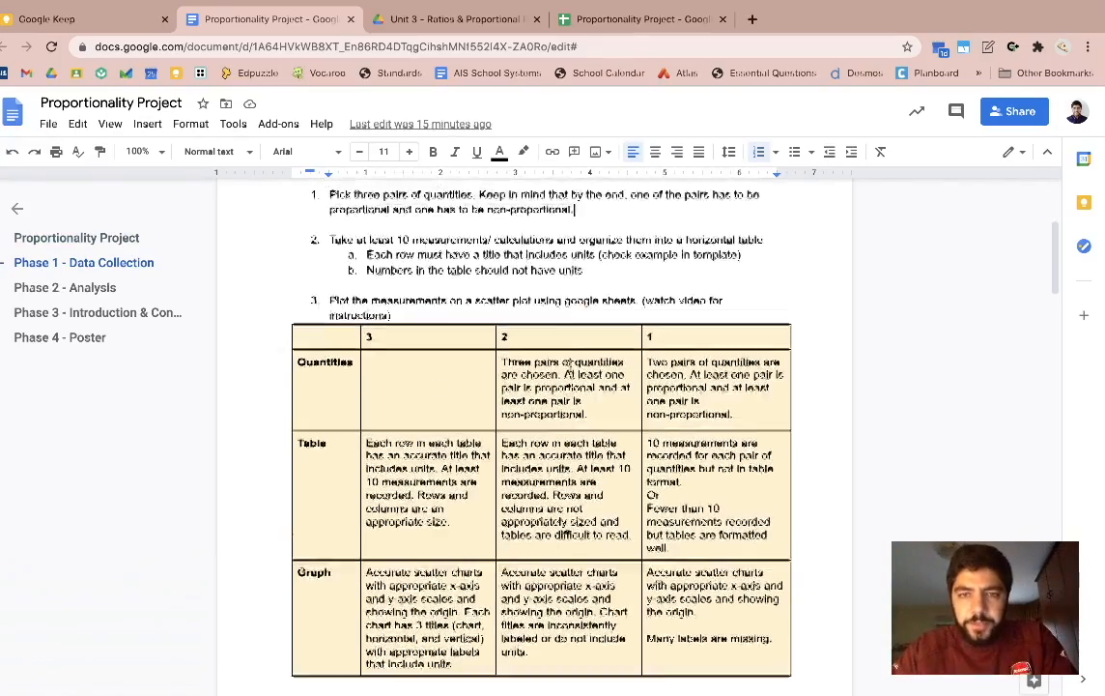